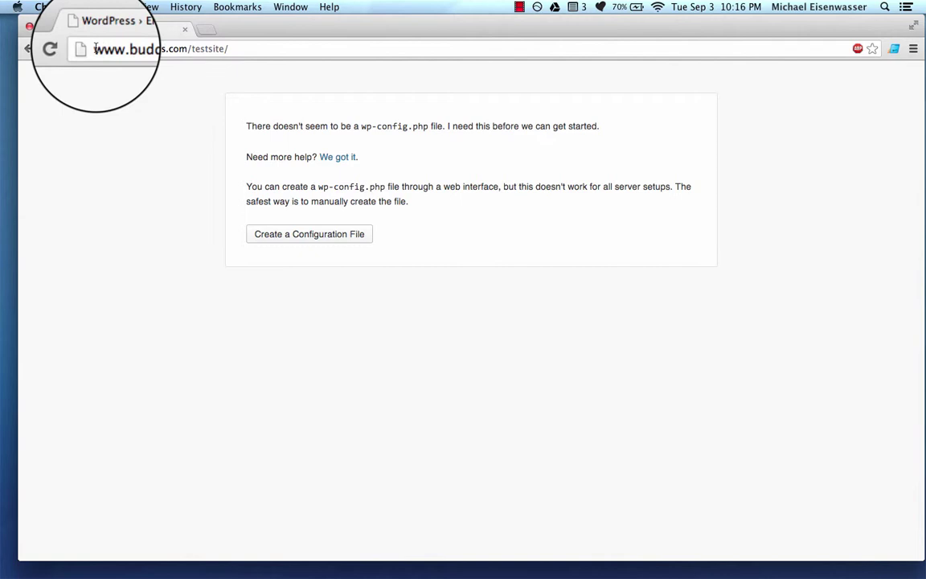
- Switch from the browser's setup page to Transmit, where the site's testsite folder is open
{"action": "left_click_drag", "start_coordinate": [95, 48], "coordinate": [244, 53]}
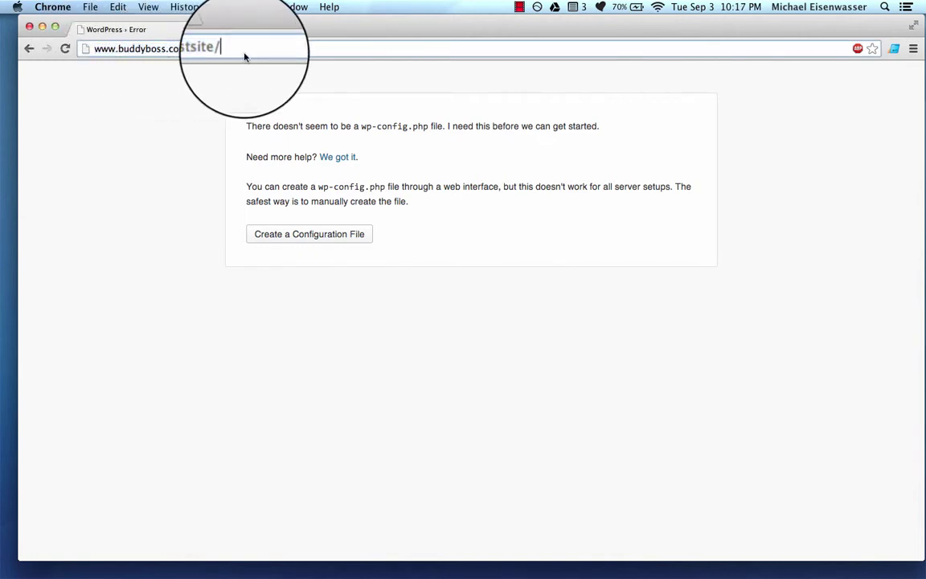
{"action": "left_click", "coordinate": [150, 209]}
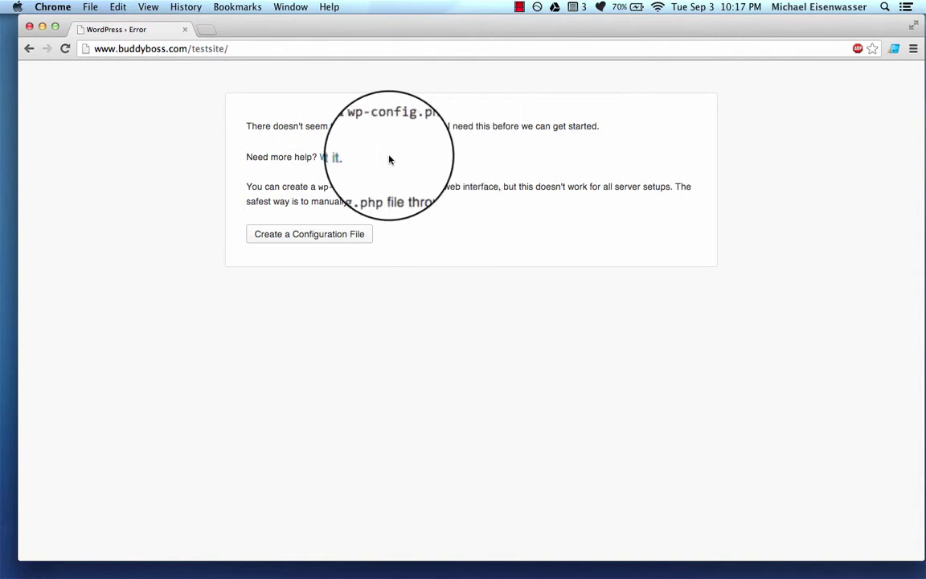
{"action": "key", "text": "super+Tab"}
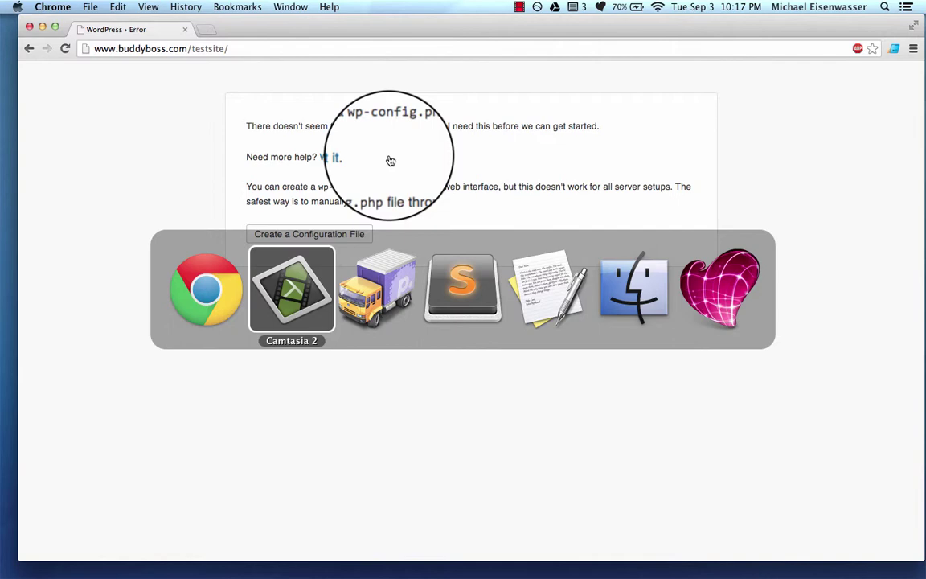
{"action": "key", "text": "super+Tab"}
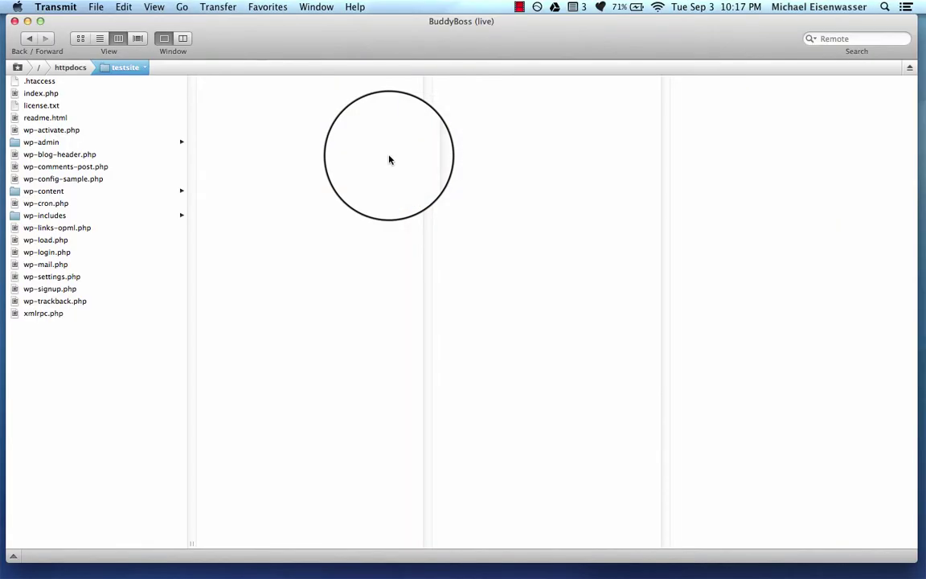
{"action": "left_click", "coordinate": [55, 6]}
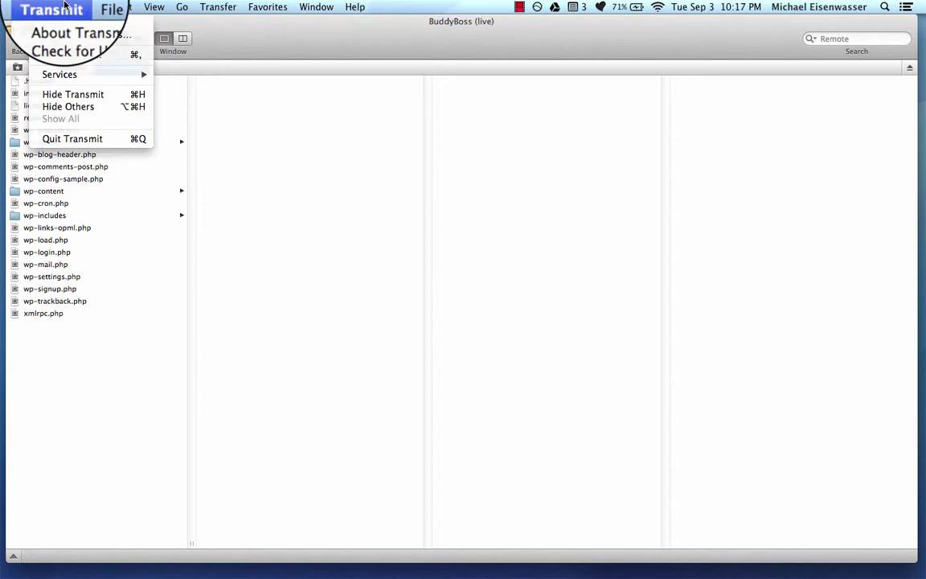
{"action": "left_click", "coordinate": [66, 6]}
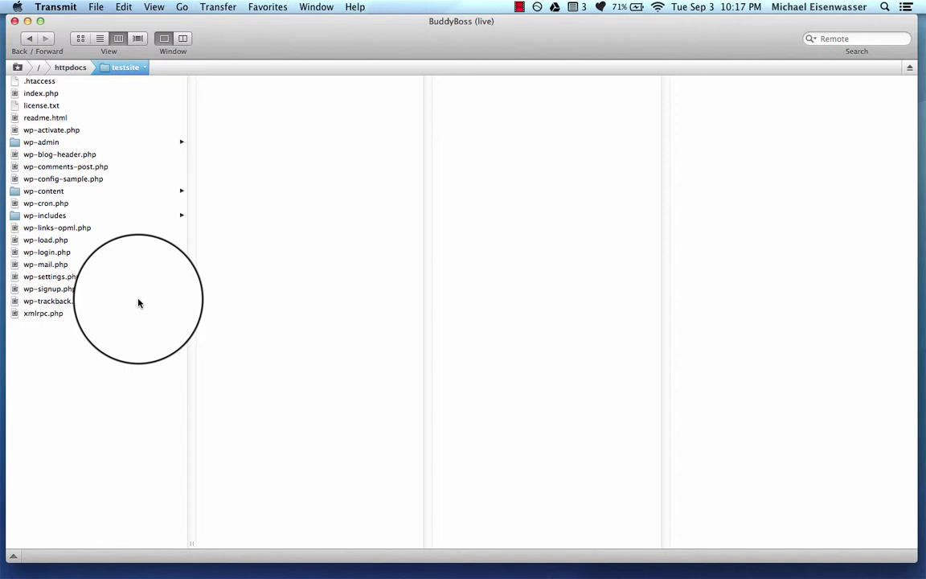
- Examine the WordPress files in testsite, including the contents of the wp-admin, wp-content and wp-includes folders
{"action": "left_click", "coordinate": [41, 94]}
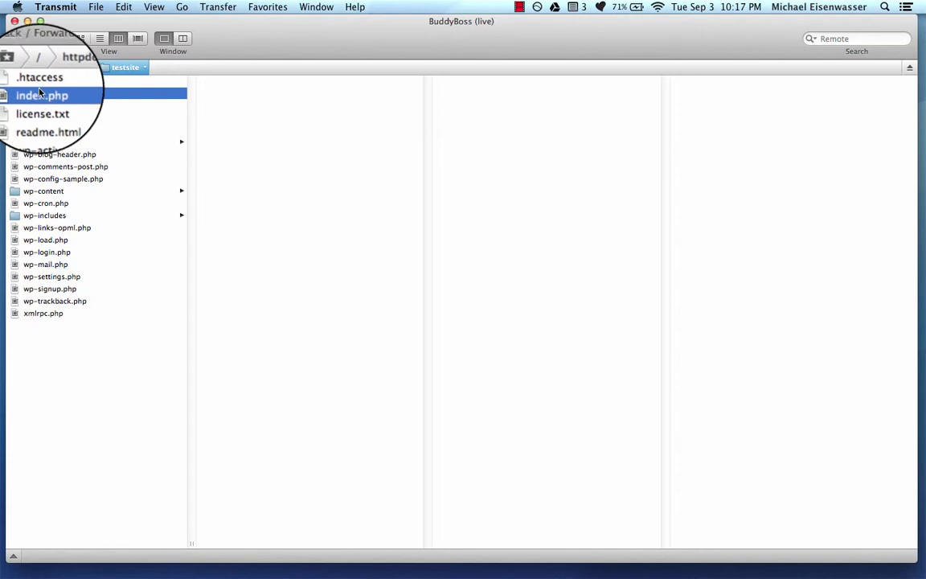
{"action": "left_click", "coordinate": [26, 143]}
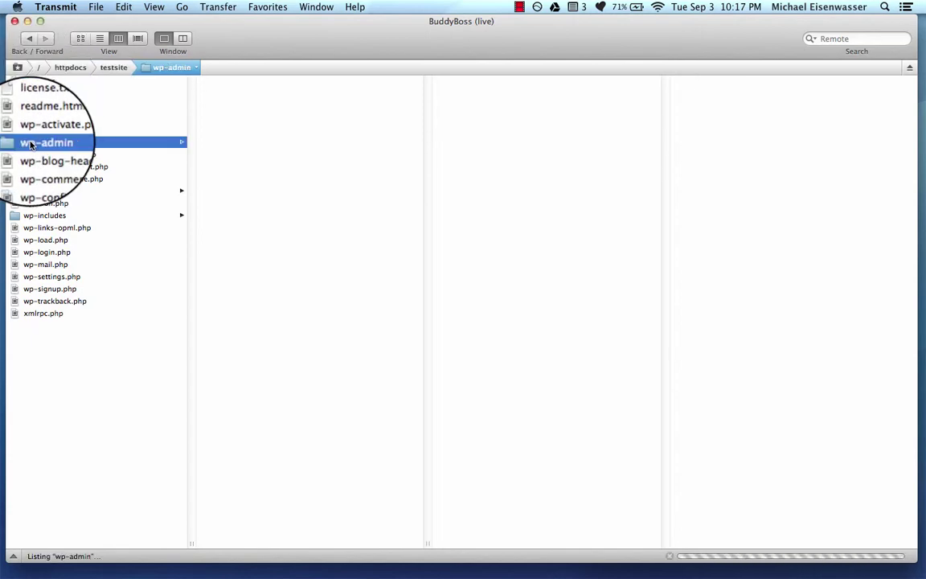
{"action": "scroll", "coordinate": [266, 324], "scroll_direction": "down", "scroll_amount": 10}
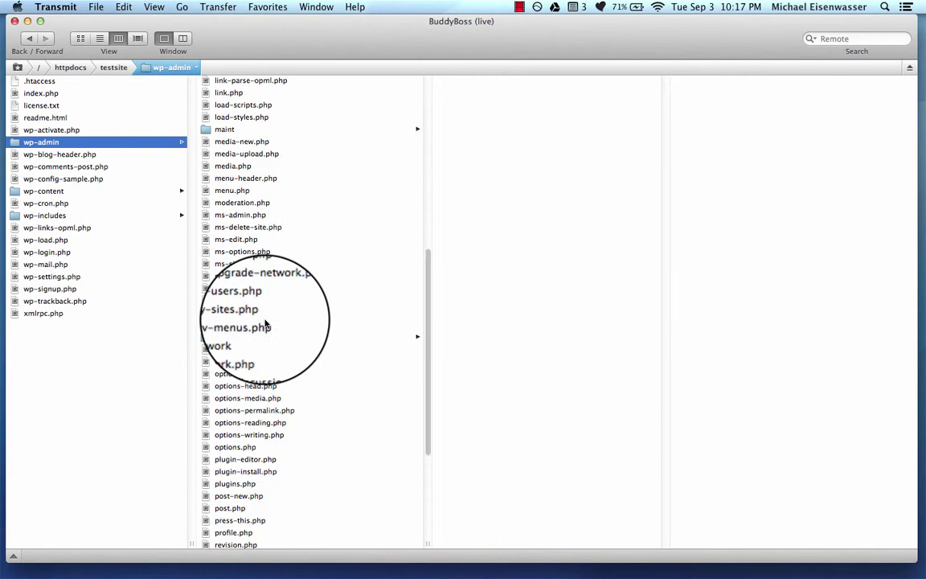
{"action": "scroll", "coordinate": [265, 324], "scroll_direction": "up", "scroll_amount": 10}
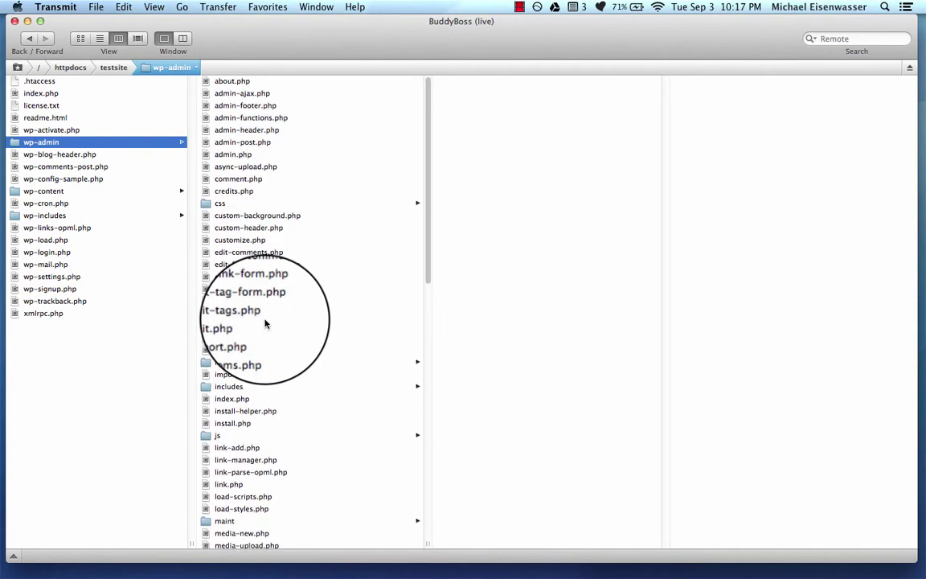
{"action": "left_click", "coordinate": [68, 192]}
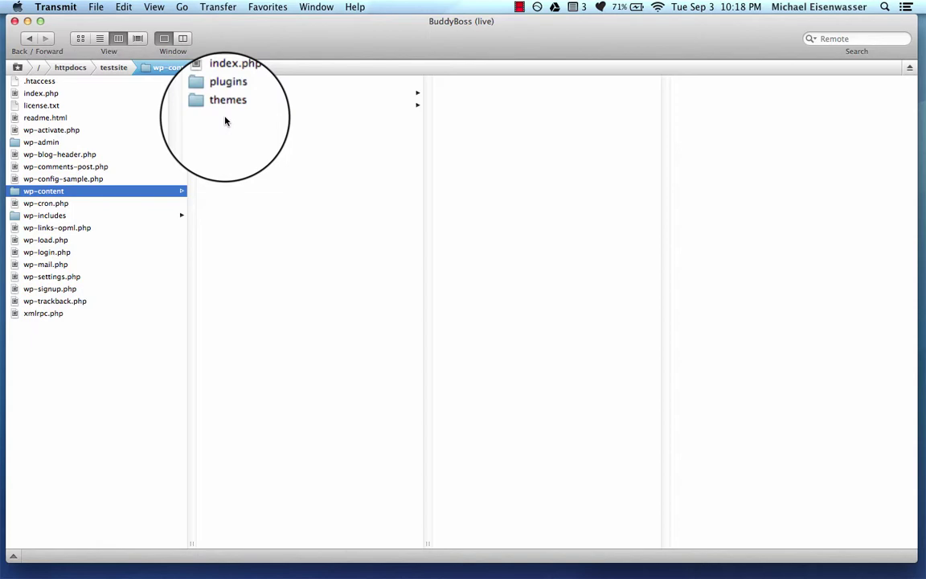
{"action": "left_click", "coordinate": [158, 214]}
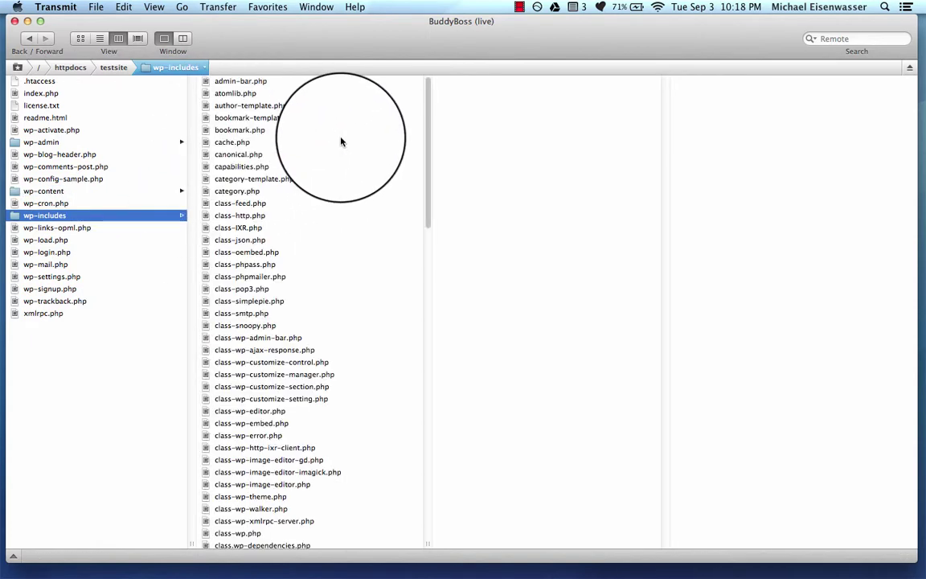
{"action": "scroll", "coordinate": [279, 305], "scroll_direction": "down", "scroll_amount": 15}
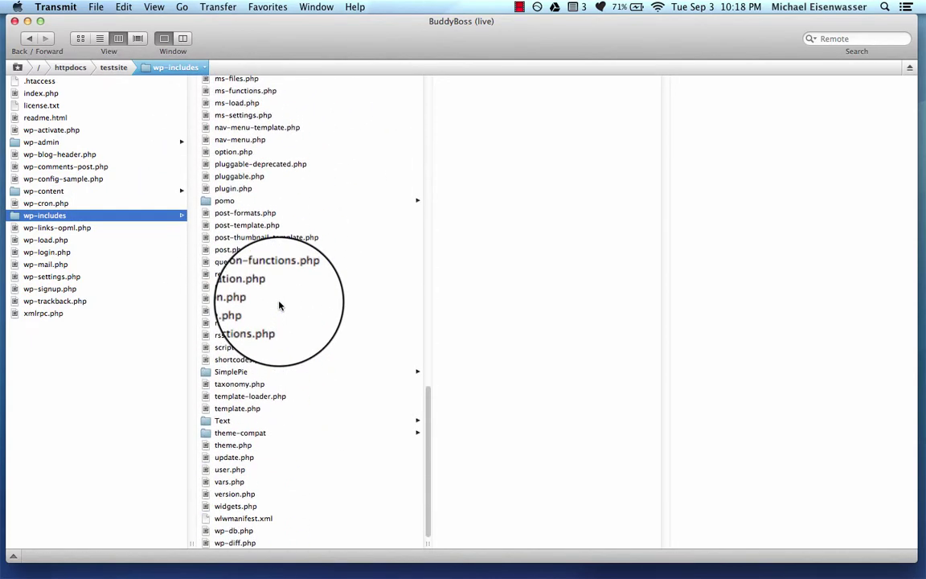
{"action": "scroll", "coordinate": [279, 306], "scroll_direction": "up", "scroll_amount": 15}
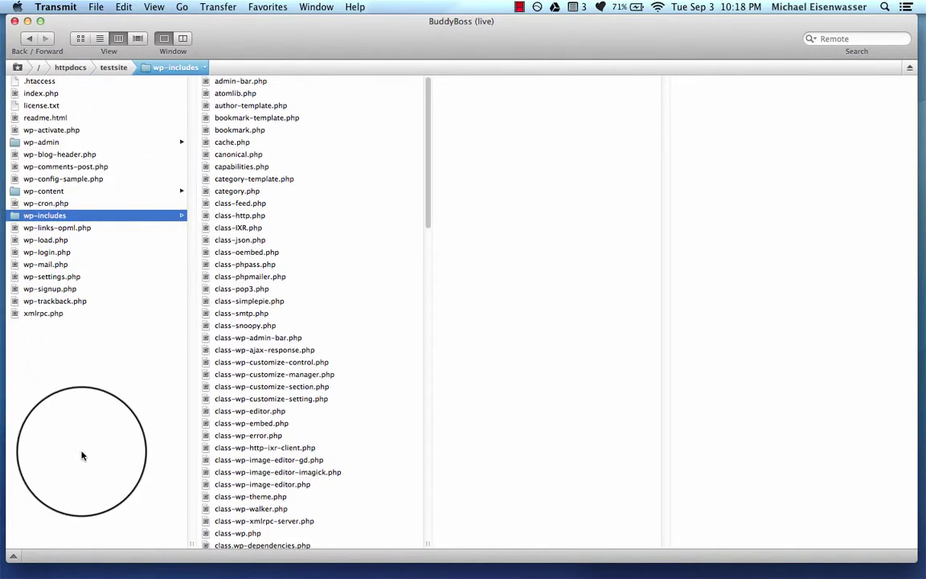
{"action": "left_click", "coordinate": [61, 192]}
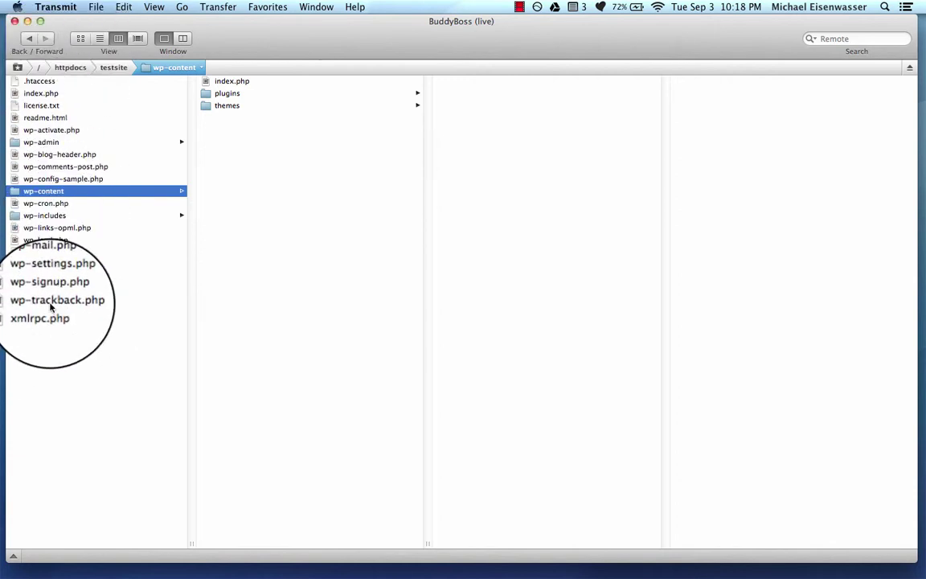
- Open wp-config-sample.php from the testsite folder in Sublime Text and close the other open file, wp-config.php
{"action": "left_click", "coordinate": [51, 180]}
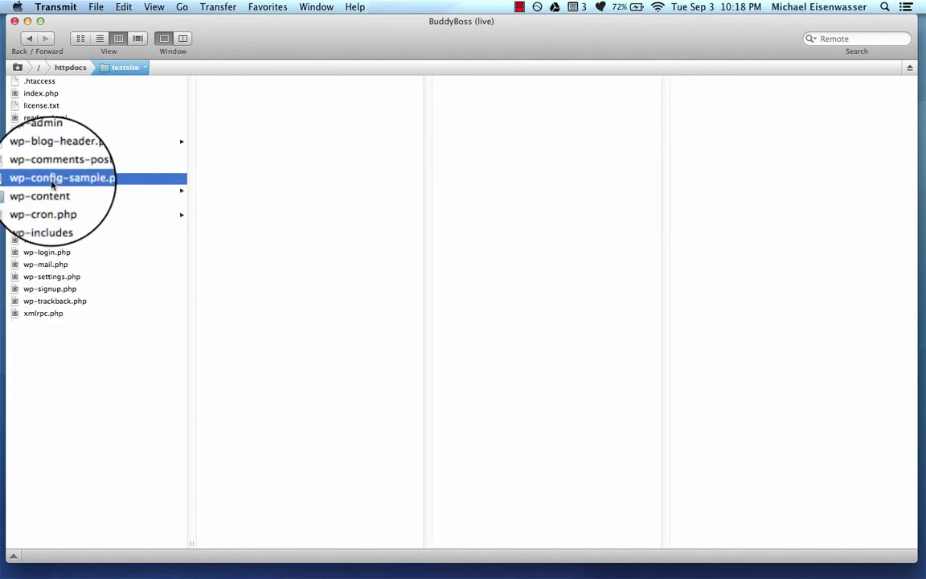
{"action": "double_click", "coordinate": [52, 180]}
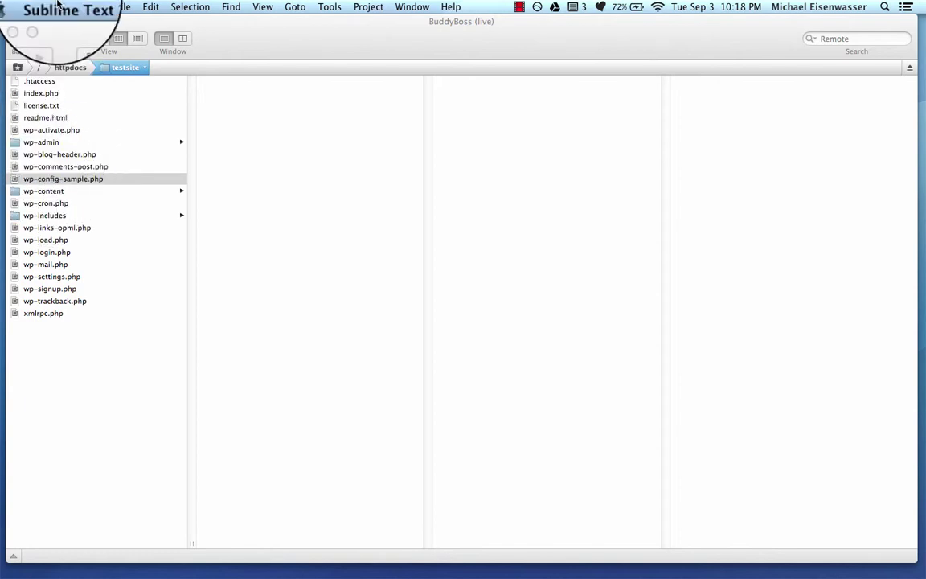
{"action": "left_click", "coordinate": [60, 4]}
{"action": "left_click", "coordinate": [59, 3]}
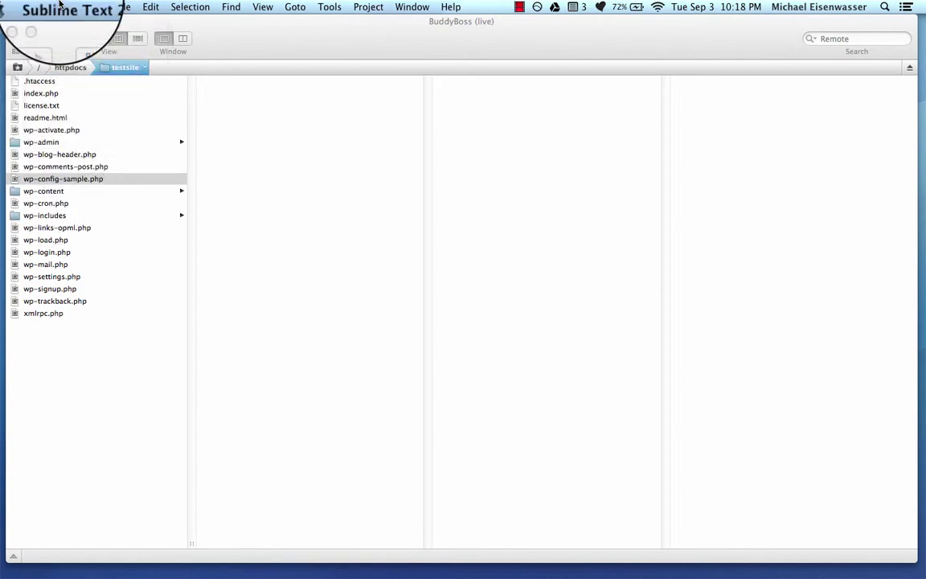
{"action": "mouse_move", "coordinate": [474, 573]}
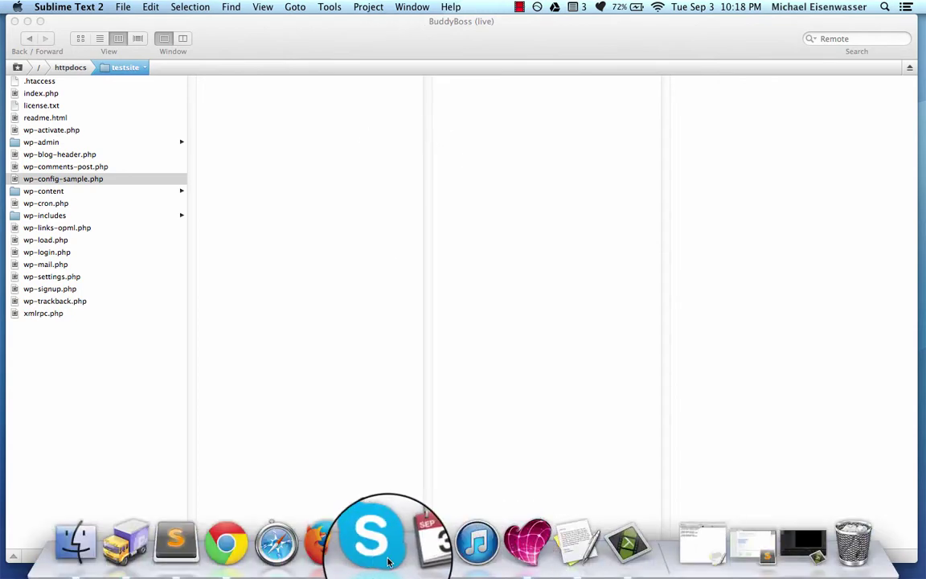
{"action": "left_click", "coordinate": [178, 541]}
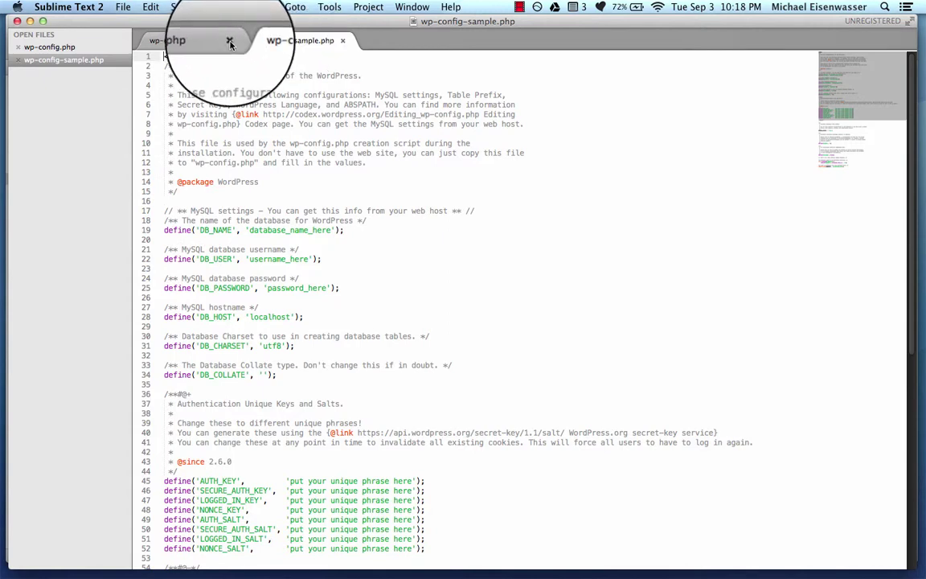
{"action": "left_click", "coordinate": [230, 41]}
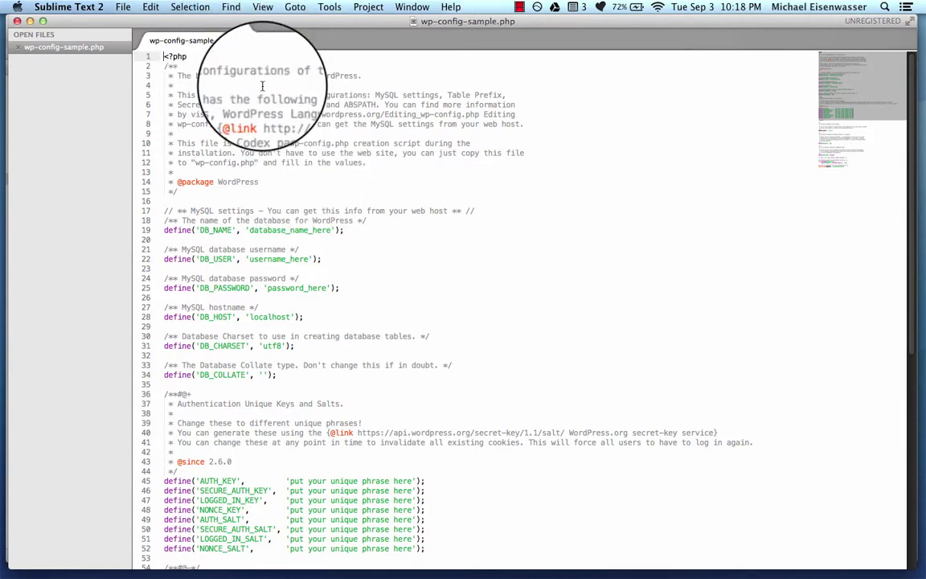
- Examine the database name, username, password and hostname definitions in wp-config-sample.php
{"action": "scroll", "coordinate": [348, 310], "scroll_direction": "down", "scroll_amount": 5}
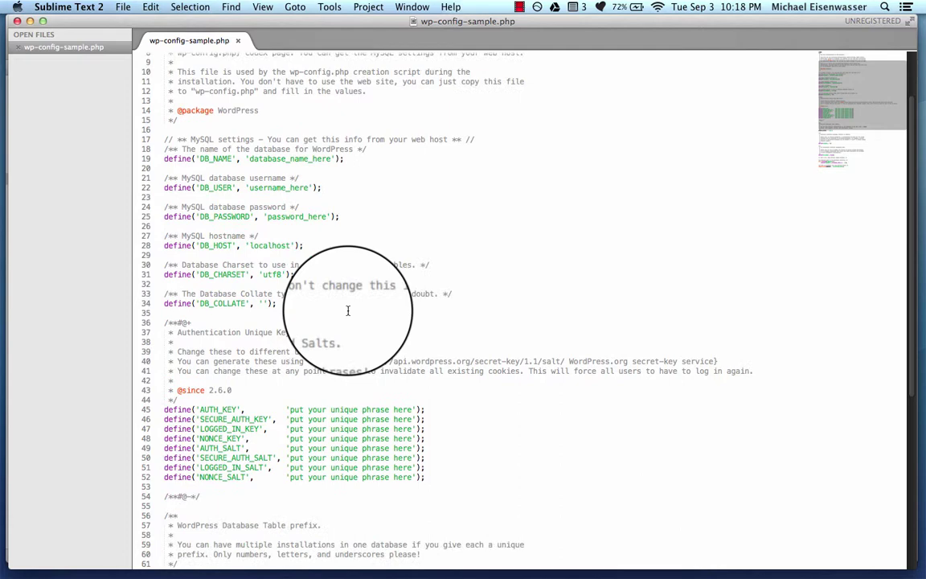
{"action": "scroll", "coordinate": [348, 310], "scroll_direction": "up", "scroll_amount": 5}
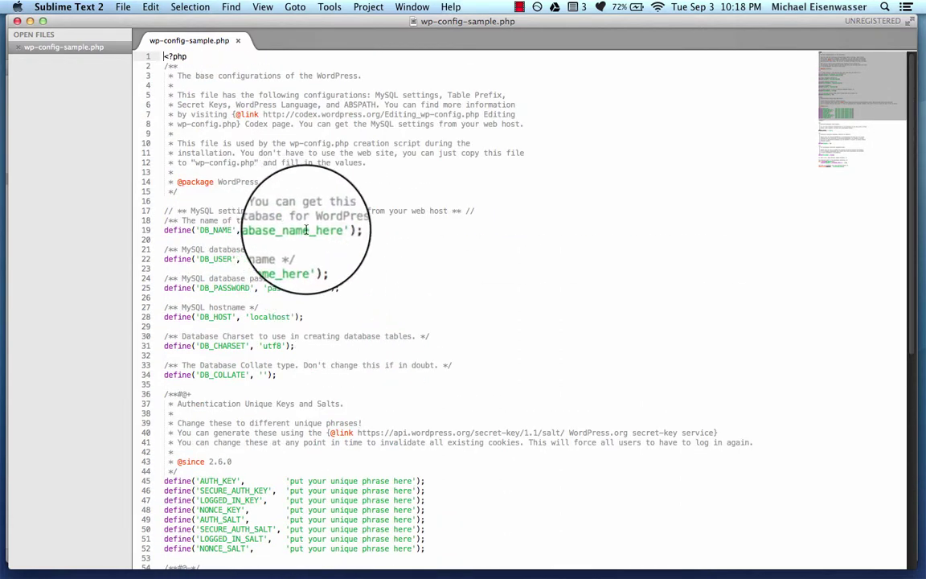
{"action": "scroll", "coordinate": [306, 230], "scroll_direction": "down", "scroll_amount": 2}
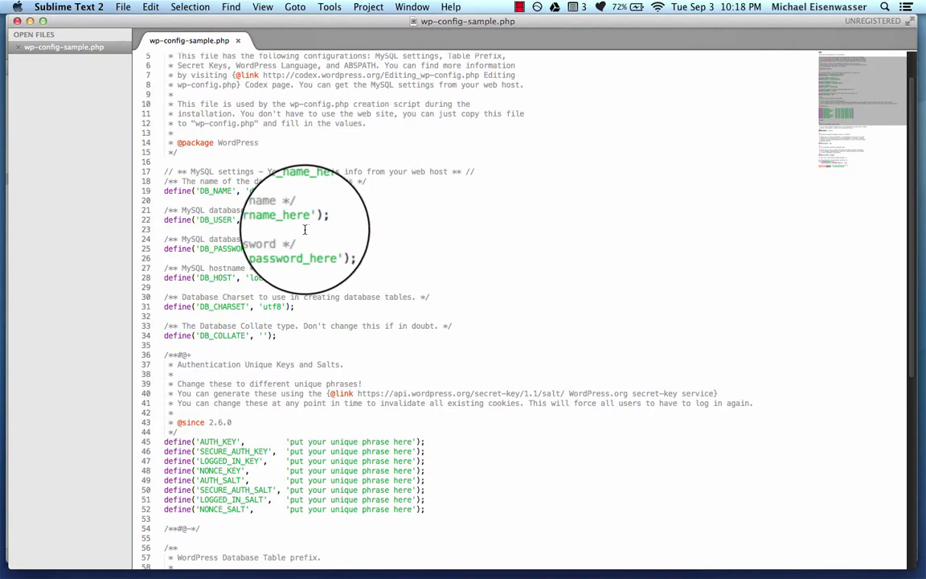
{"action": "left_click", "coordinate": [299, 221]}
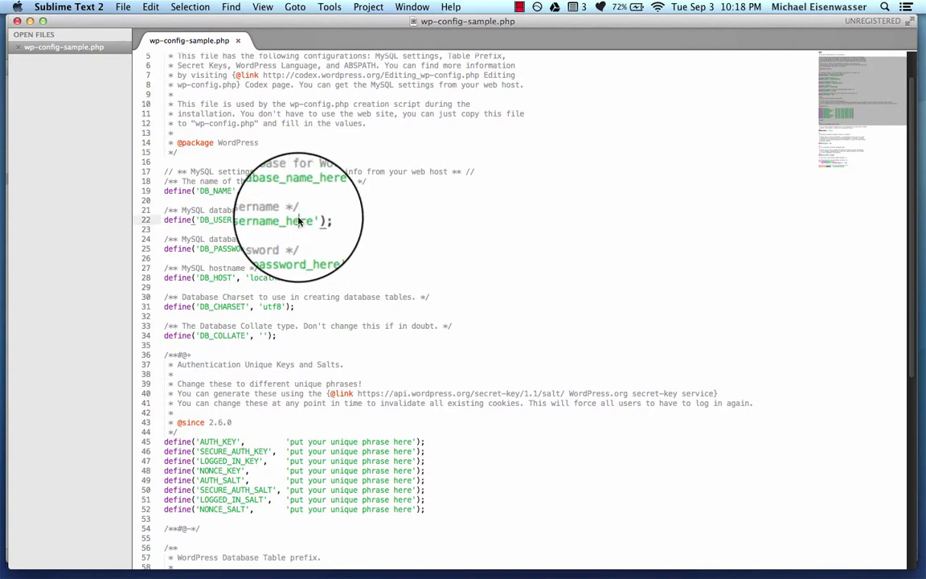
{"action": "left_click", "coordinate": [164, 190]}
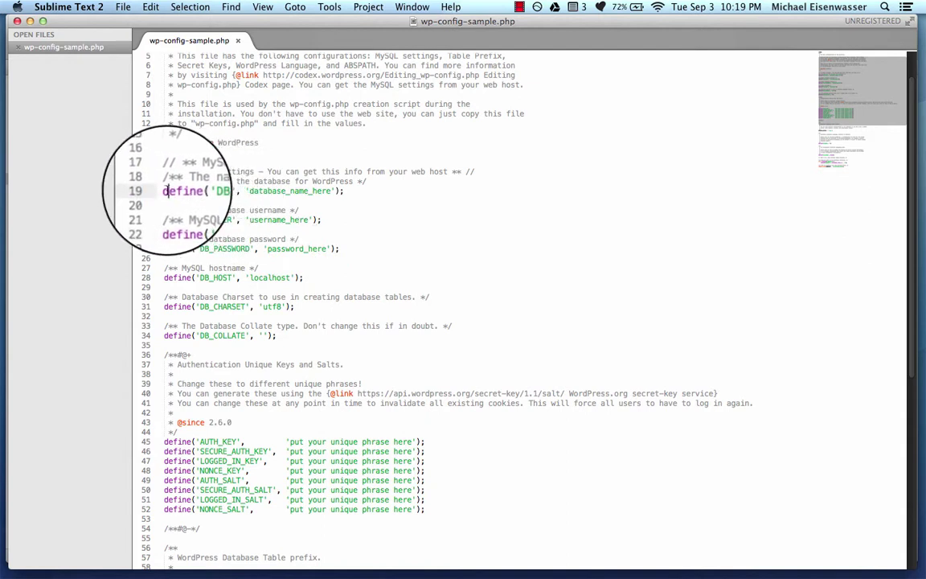
{"action": "left_click_drag", "start_coordinate": [165, 190], "coordinate": [236, 191]}
{"action": "left_click_drag", "start_coordinate": [165, 220], "coordinate": [236, 220]}
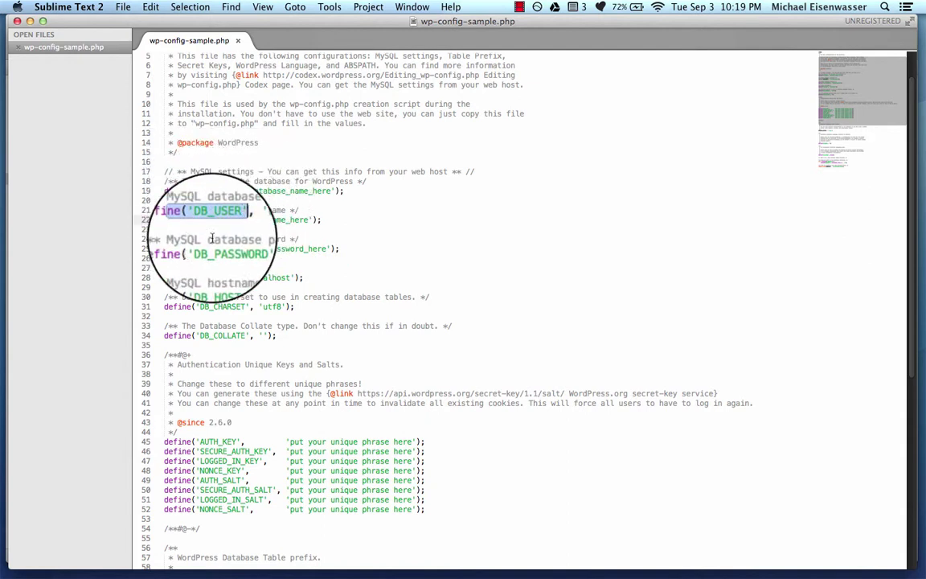
{"action": "left_click_drag", "start_coordinate": [165, 249], "coordinate": [248, 267]}
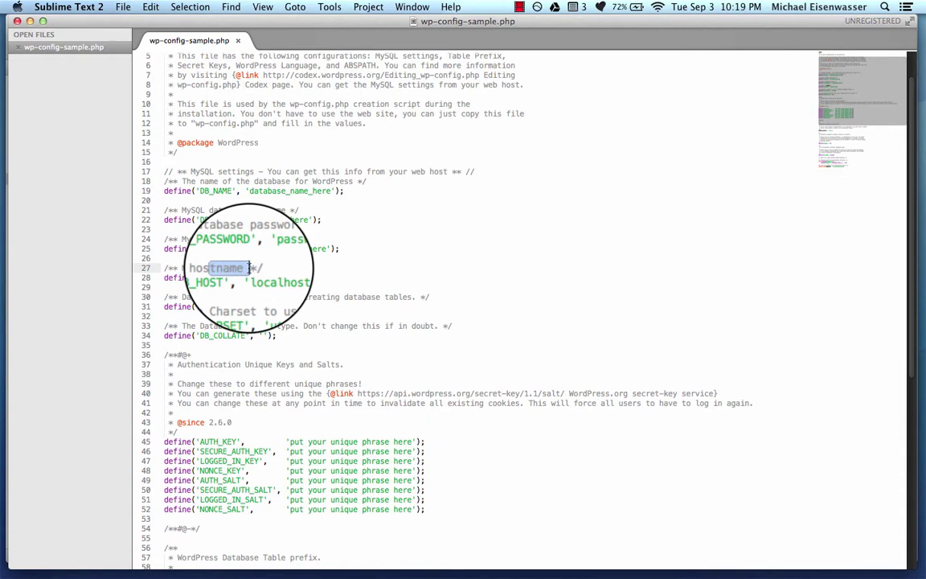
{"action": "left_click", "coordinate": [281, 283]}
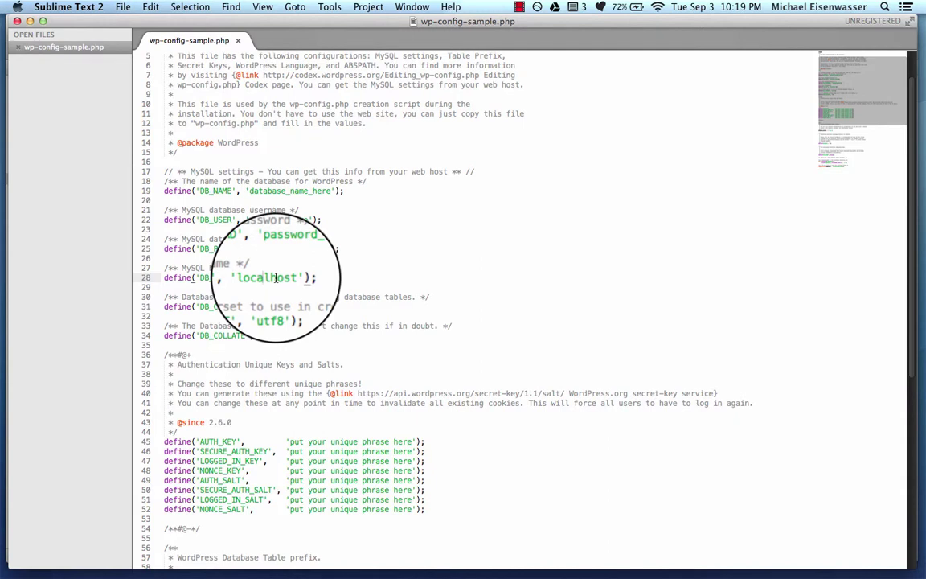
- Close the sample file, return to Transmit, duplicate wp-config-sample.php in the testsite folder and refresh the listing
{"action": "left_click", "coordinate": [17, 21]}
{"action": "left_click", "coordinate": [258, 219]}
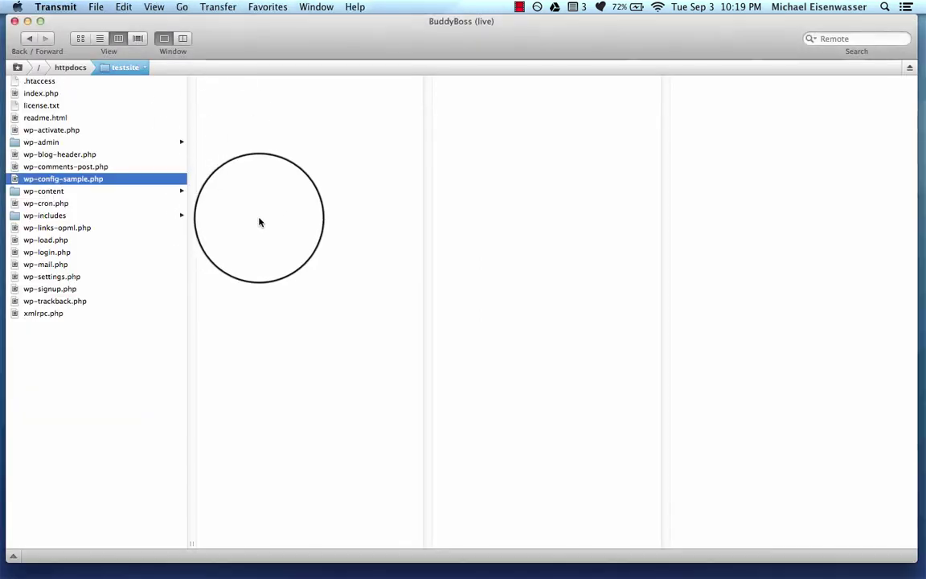
{"action": "right_click", "coordinate": [127, 178]}
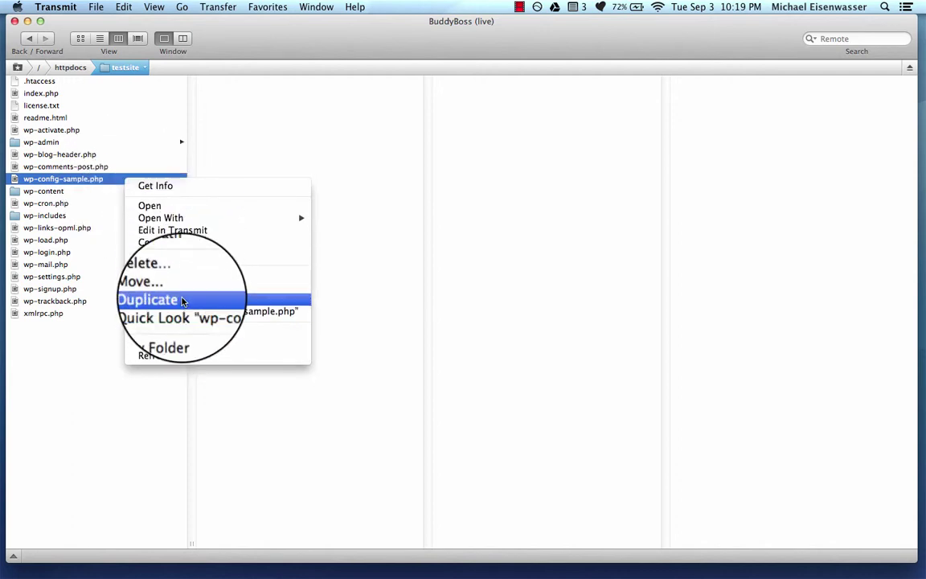
{"action": "left_click", "coordinate": [173, 299]}
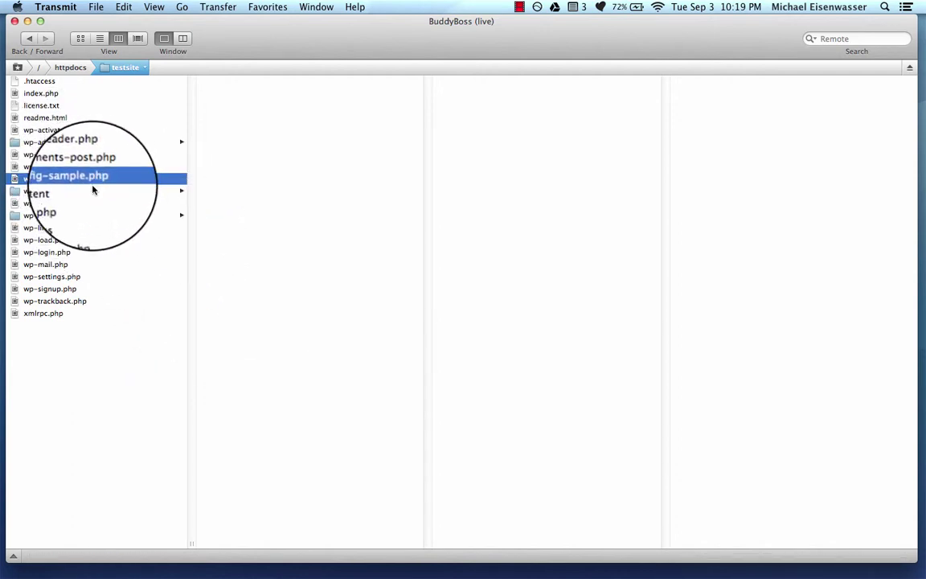
{"action": "right_click", "coordinate": [88, 350]}
{"action": "left_click", "coordinate": [97, 377]}
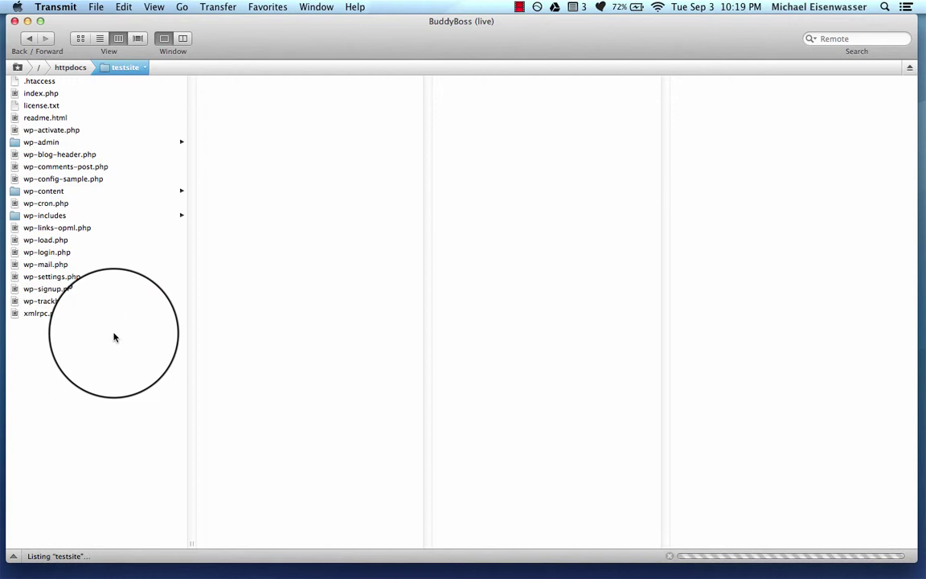
- Rename the duplicated sample configuration file in the testsite folder to wp-config.php
{"action": "left_click", "coordinate": [74, 178]}
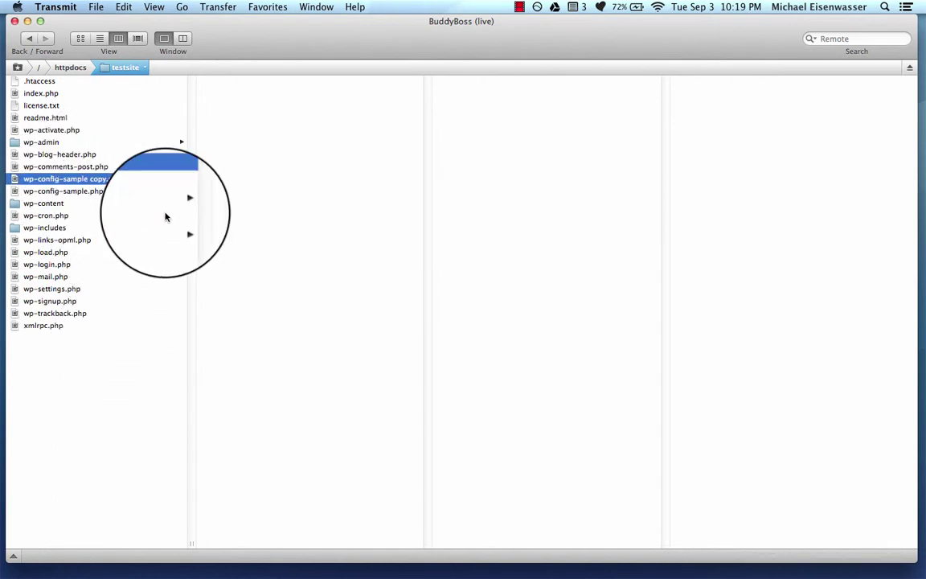
{"action": "key", "text": "Return"}
{"action": "key", "text": "BackSpace"}
{"action": "key", "text": "BackSpace"}
{"action": "key", "text": "BackSpace"}
{"action": "key", "text": "BackSpace"}
{"action": "key", "text": "BackSpace"}
{"action": "key", "text": "BackSpace"}
{"action": "key", "text": "BackSpace"}
{"action": "key", "text": "BackSpace"}
{"action": "key", "text": "BackSpace"}
{"action": "key", "text": "BackSpace"}
{"action": "key", "text": "BackSpace"}
{"action": "key", "text": "BackSpace"}
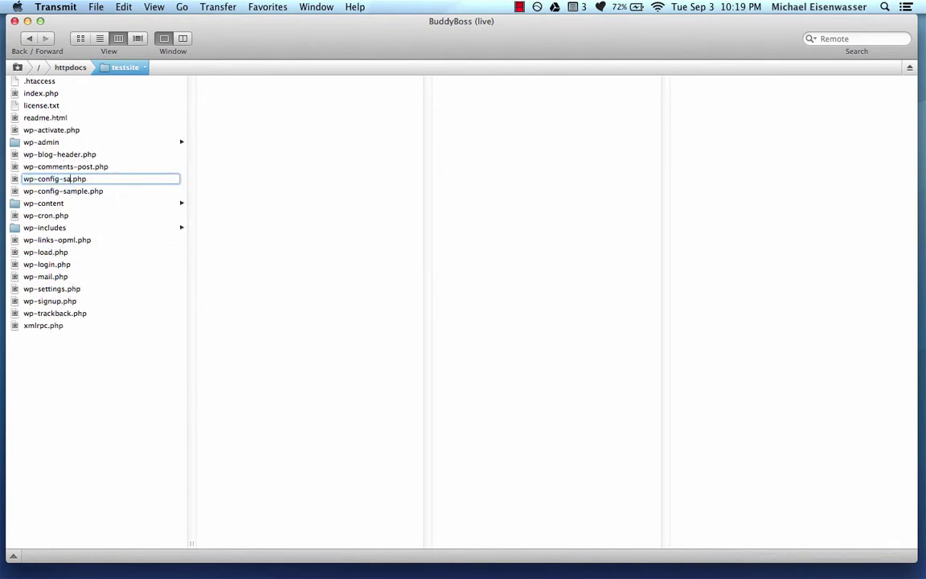
{"action": "key", "text": "Return"}
{"action": "left_click", "coordinate": [274, 195]}
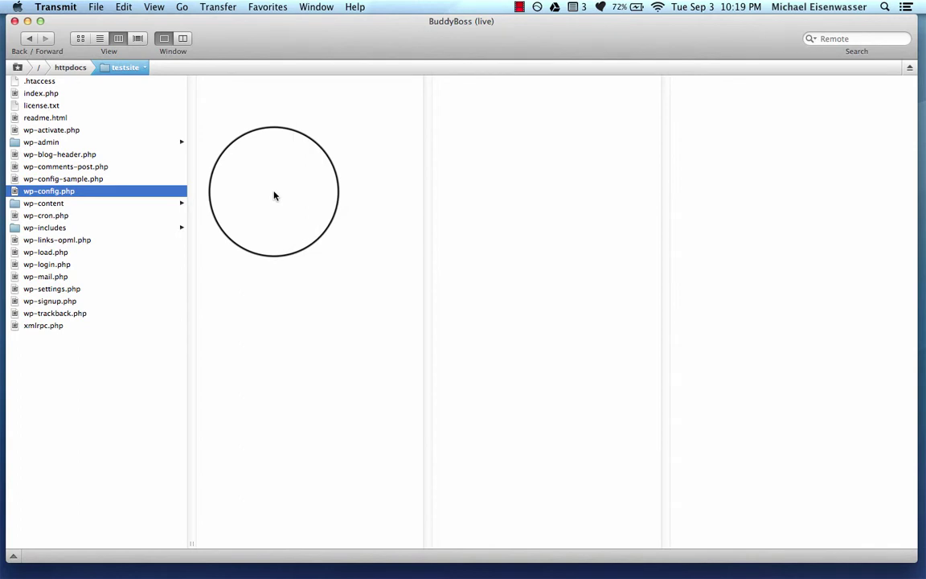
- Switch to Chrome and reload the test site page to check how it responds to the new configuration file
{"action": "key", "text": "super+j"}
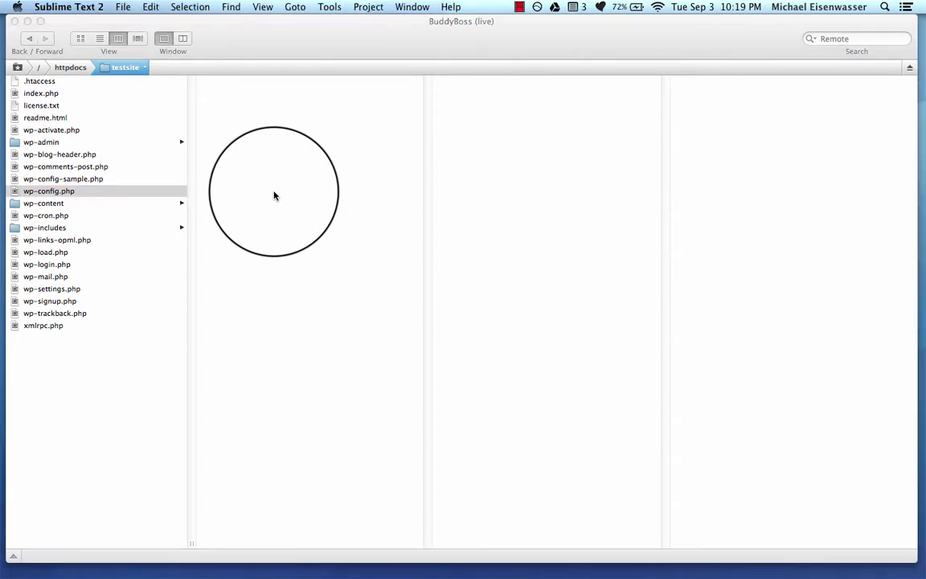
{"action": "key", "text": "super+Tab"}
{"action": "key", "text": "super+Tab"}
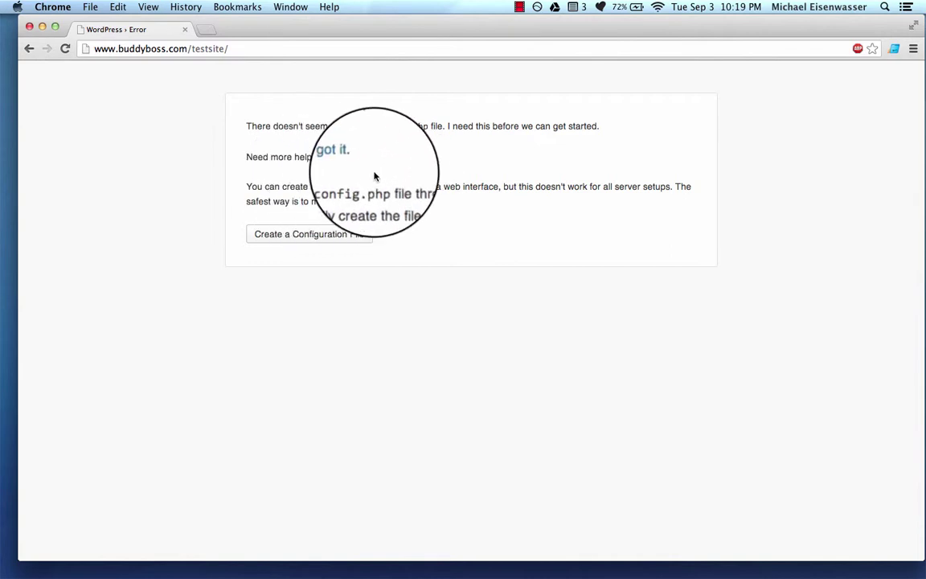
{"action": "key", "text": "super+r"}
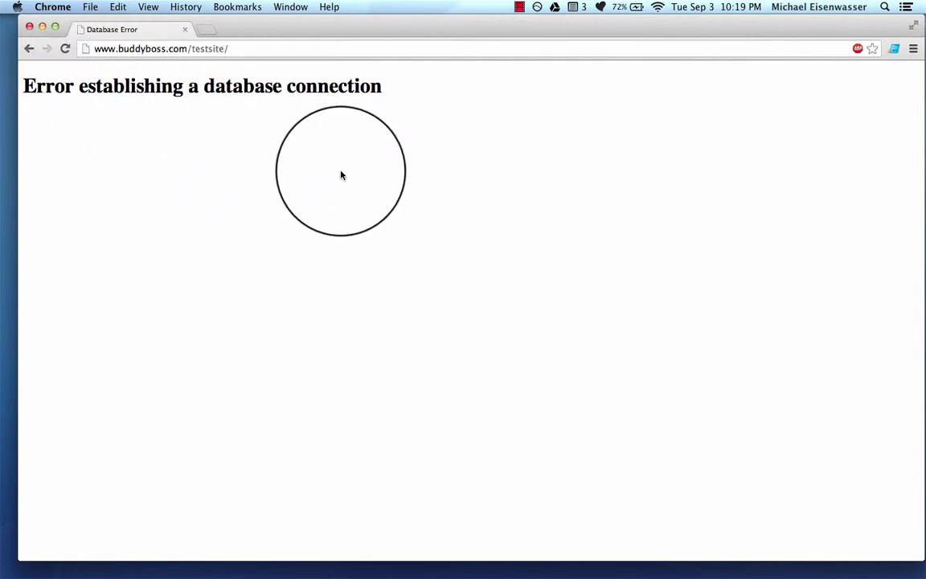
- Open wp-config.php from Transmit in Sublime Text and replace the placeholder database name, username and password definitions with the real database credentials
{"action": "key", "text": "super+Tab"}
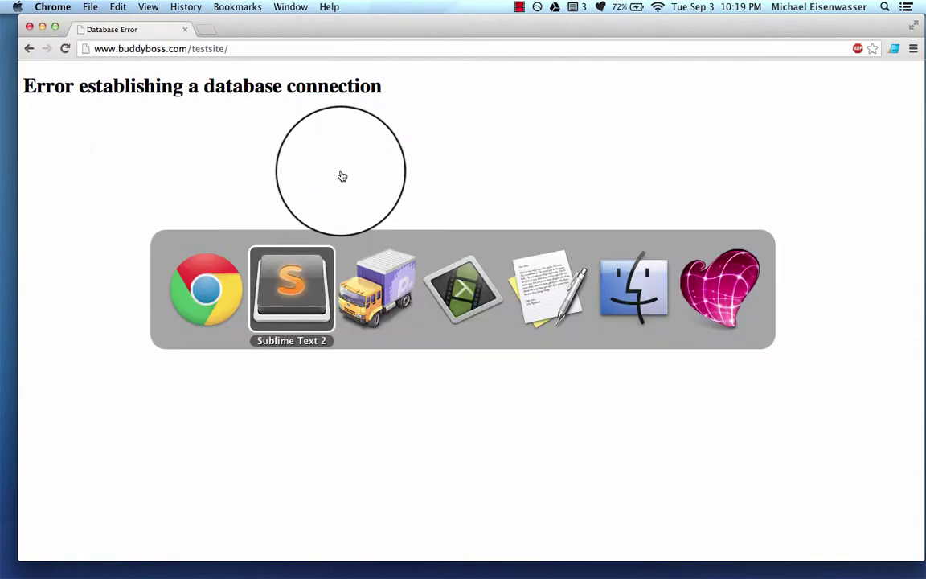
{"action": "key", "text": "super+Tab"}
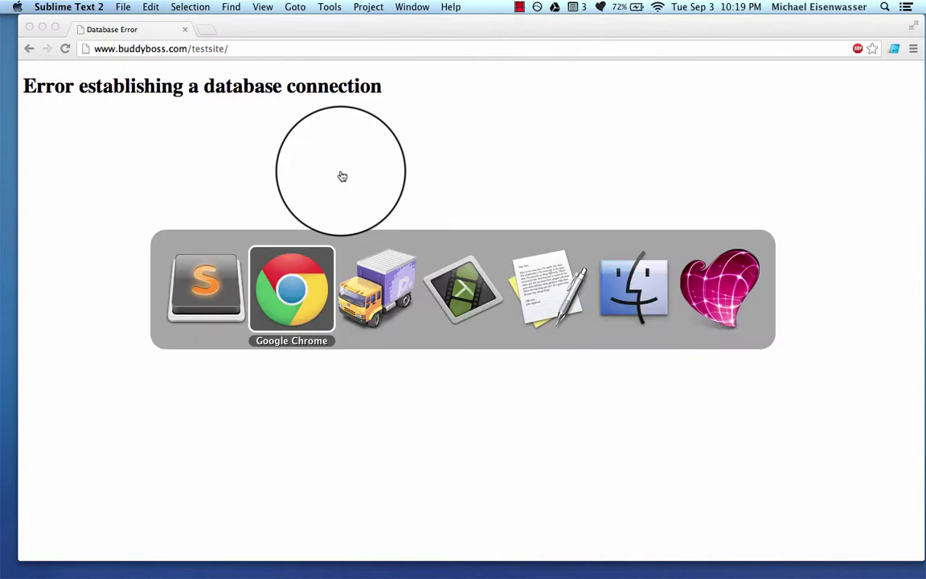
{"action": "key", "text": "super+Tab"}
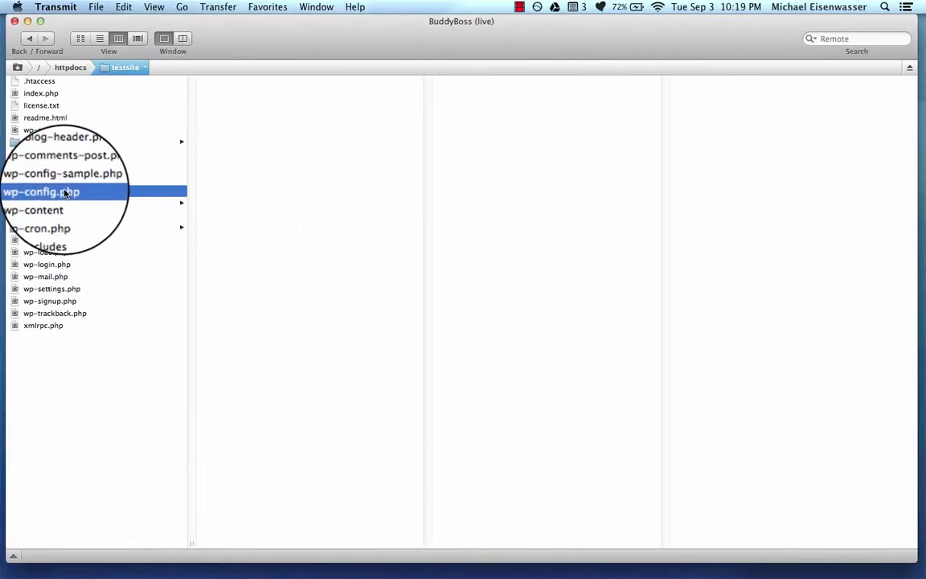
{"action": "double_click", "coordinate": [66, 193]}
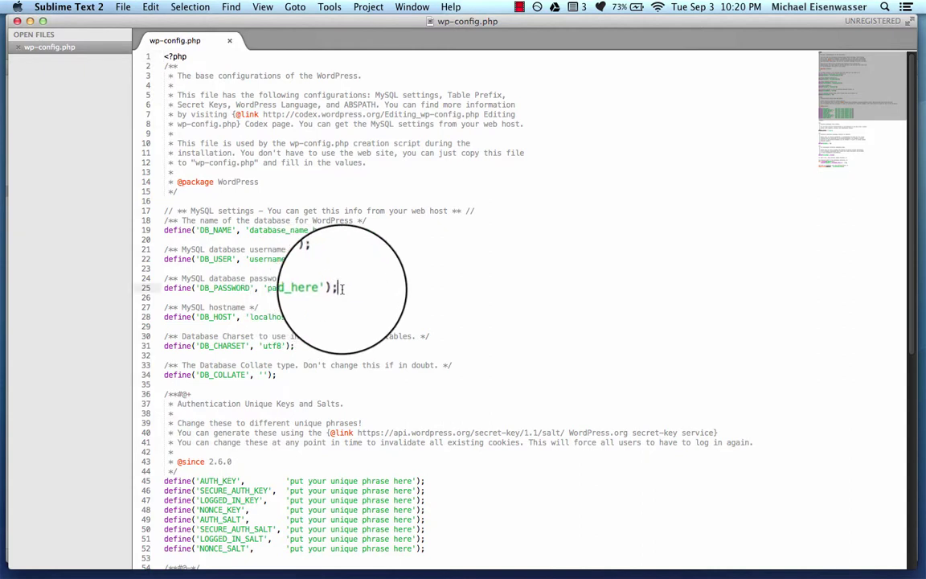
{"action": "left_click_drag", "start_coordinate": [340, 289], "coordinate": [155, 222]}
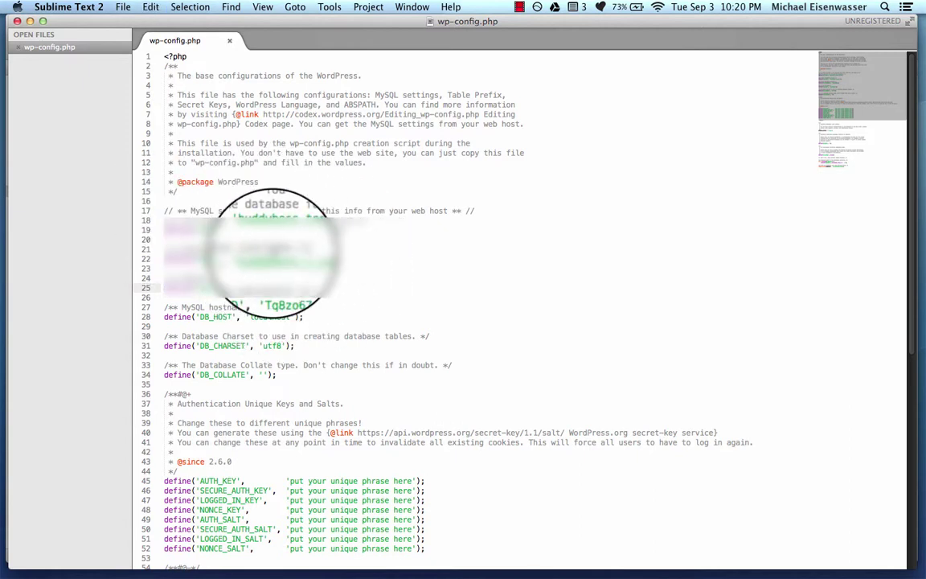
- Switch to Chrome, reload the test site and review the WordPress installation form
{"action": "key", "text": "super+Tab"}
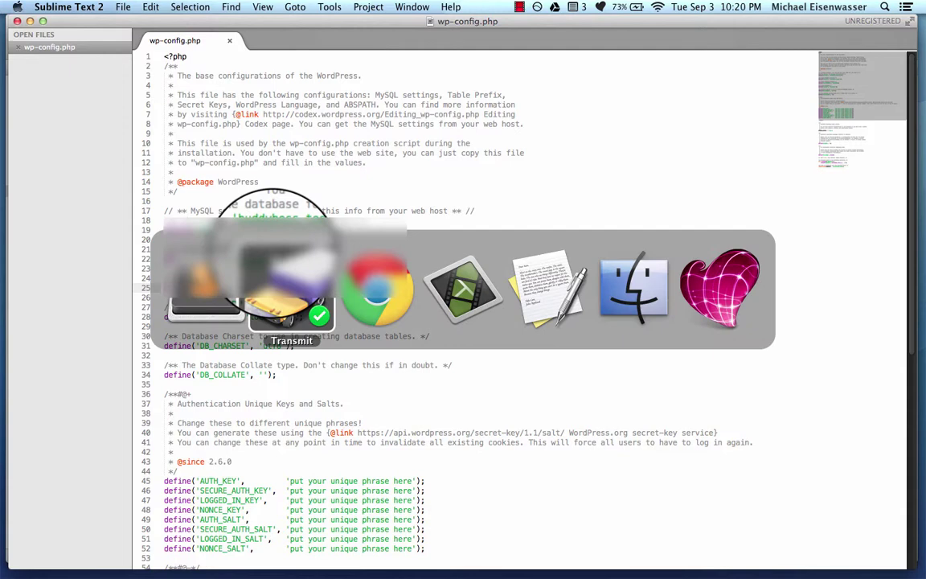
{"action": "key", "text": "super+Tab"}
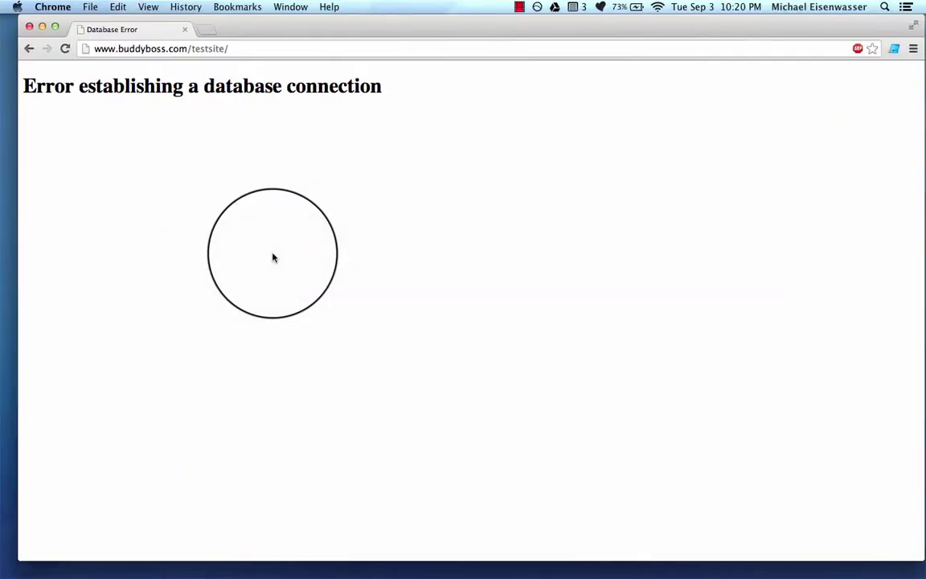
{"action": "key", "text": "super+r"}
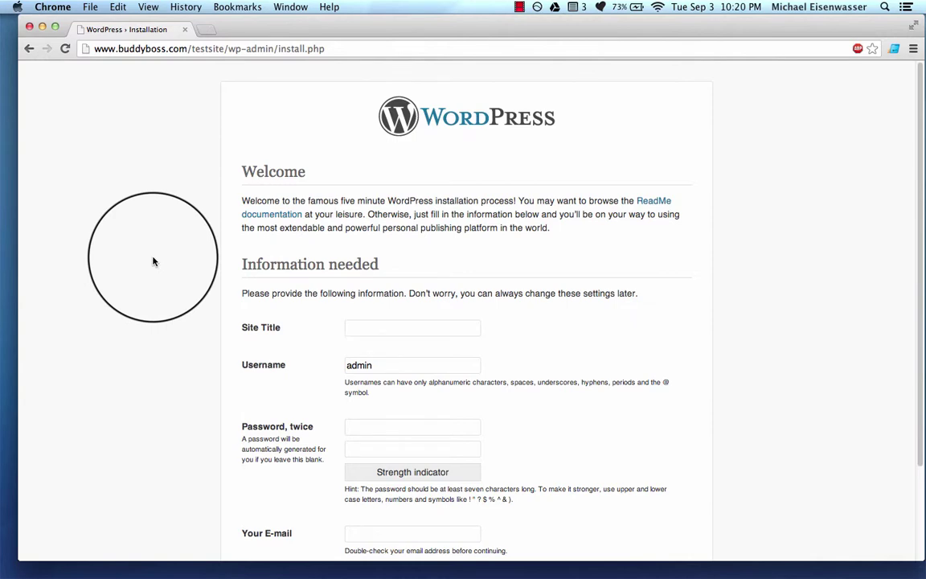
{"action": "scroll", "coordinate": [154, 261], "scroll_direction": "down", "scroll_amount": 4}
{"action": "scroll", "coordinate": [154, 261], "scroll_direction": "up", "scroll_amount": 5}
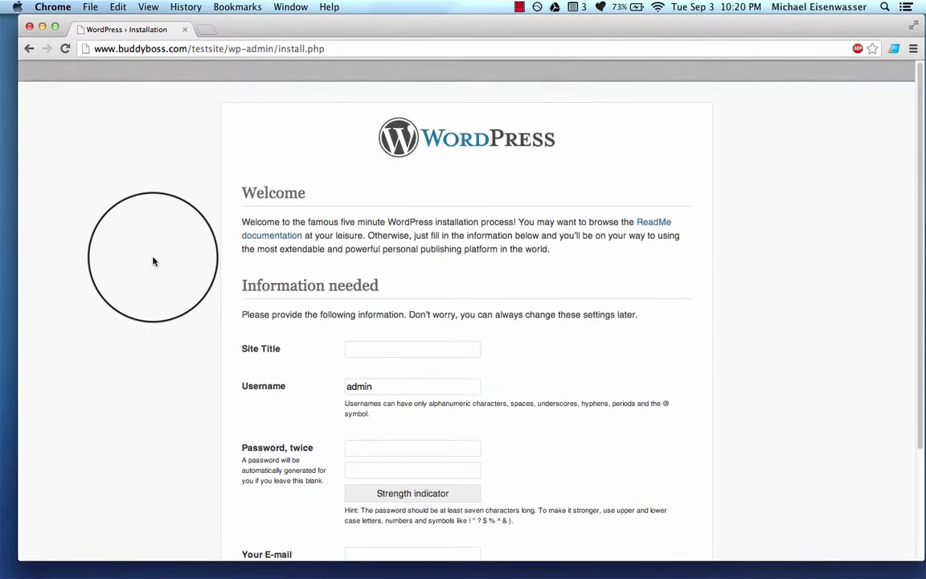
{"action": "scroll", "coordinate": [430, 326], "scroll_direction": "down", "scroll_amount": 4}
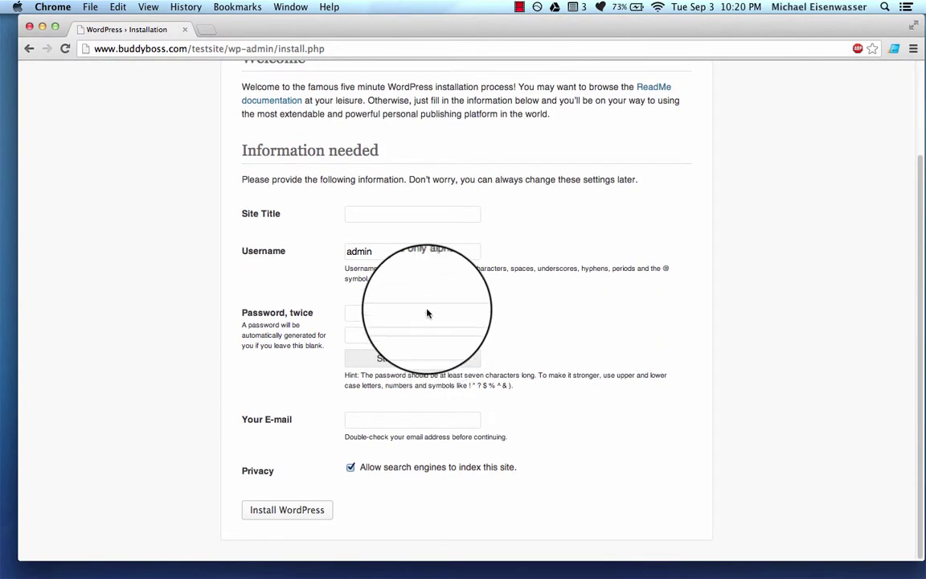
- Set the site title to BuddyBoss Test Site in the installation form
{"action": "left_click", "coordinate": [360, 213]}
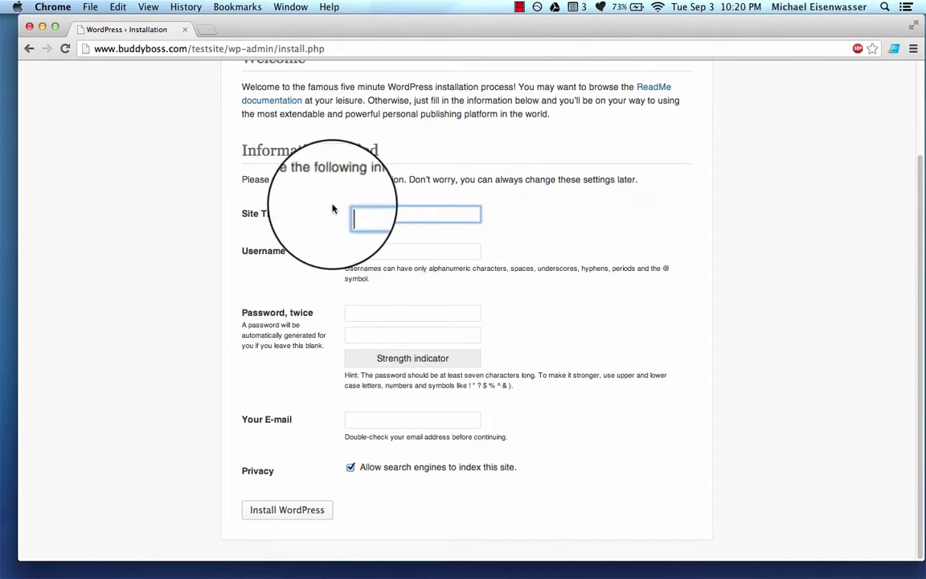
{"action": "type", "text": "Bu"}
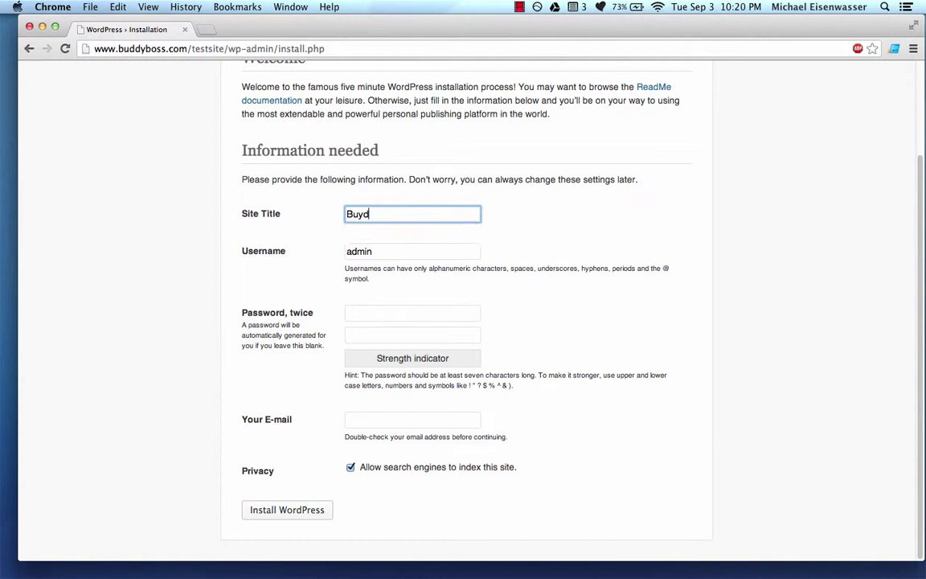
{"action": "key", "text": "Down"}
{"action": "key", "text": "Return"}
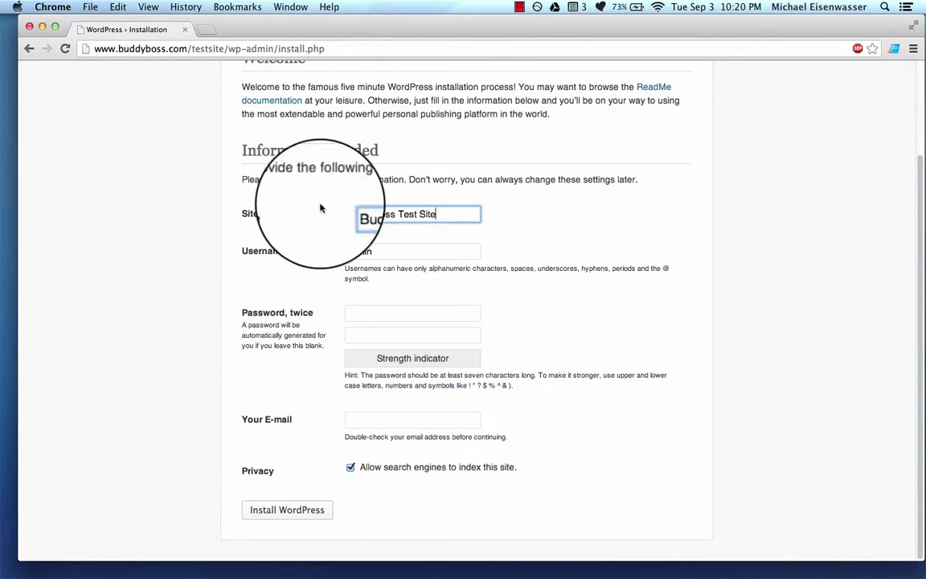
{"action": "left_click", "coordinate": [336, 275]}
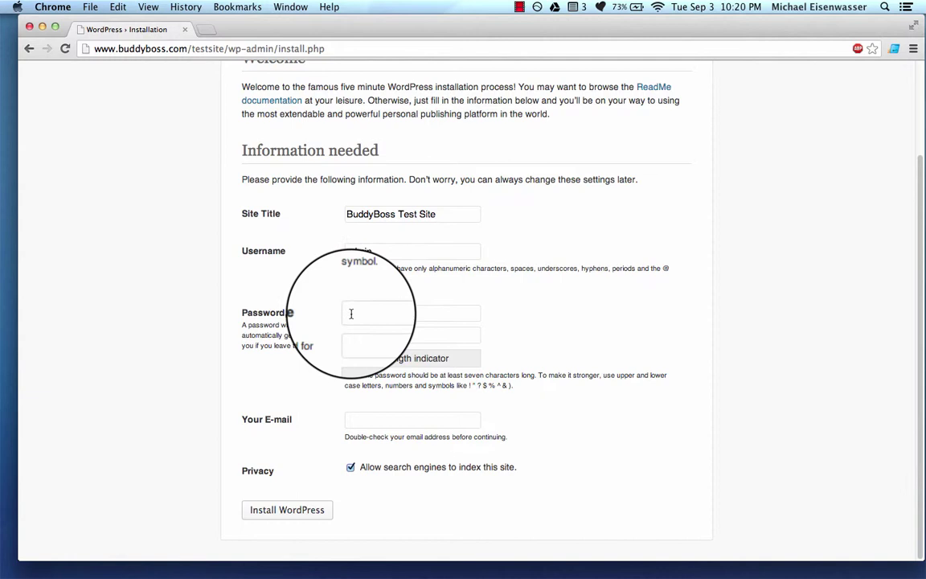
- Replace the default username admin with the administrator's own username
{"action": "double_click", "coordinate": [366, 251]}
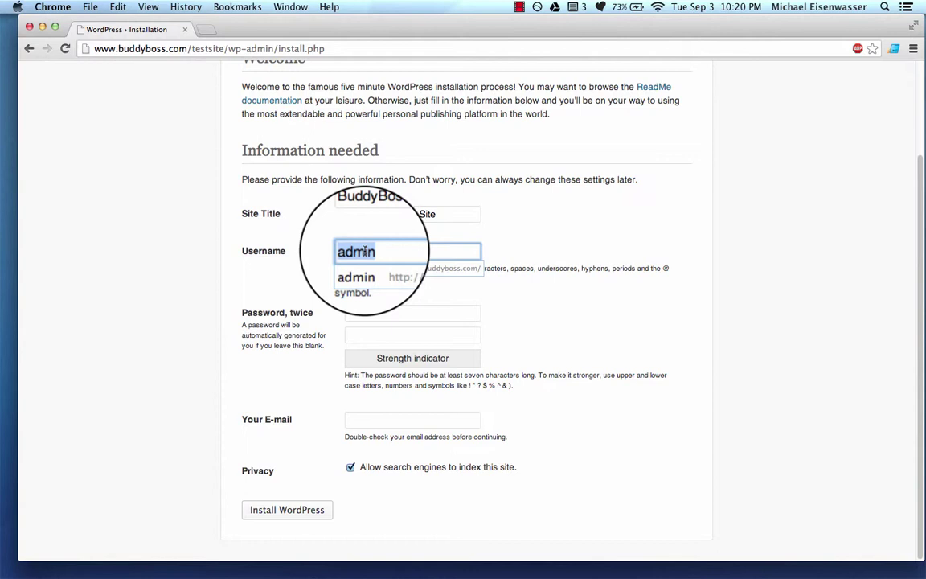
{"action": "left_click", "coordinate": [312, 279]}
{"action": "double_click", "coordinate": [389, 251]}
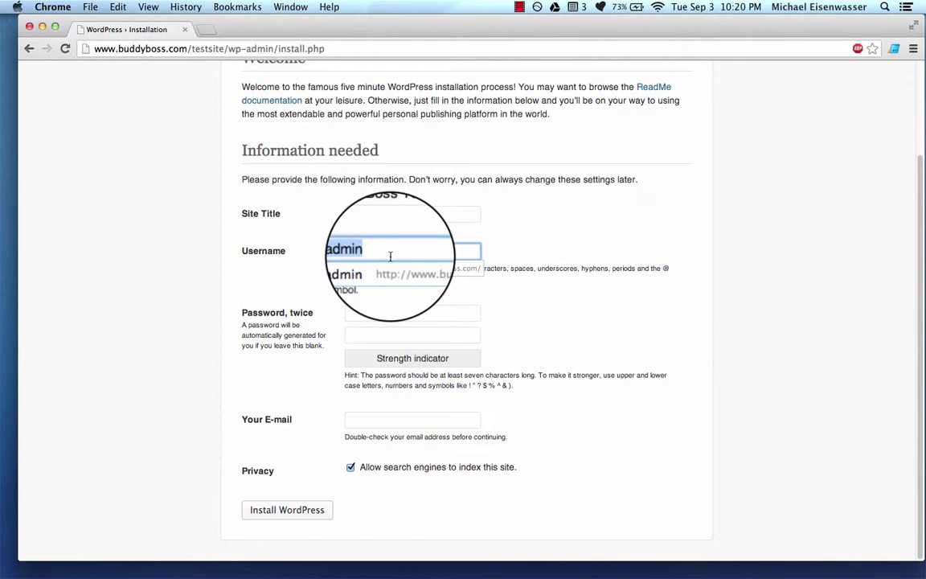
{"action": "type", "text": "michael"}
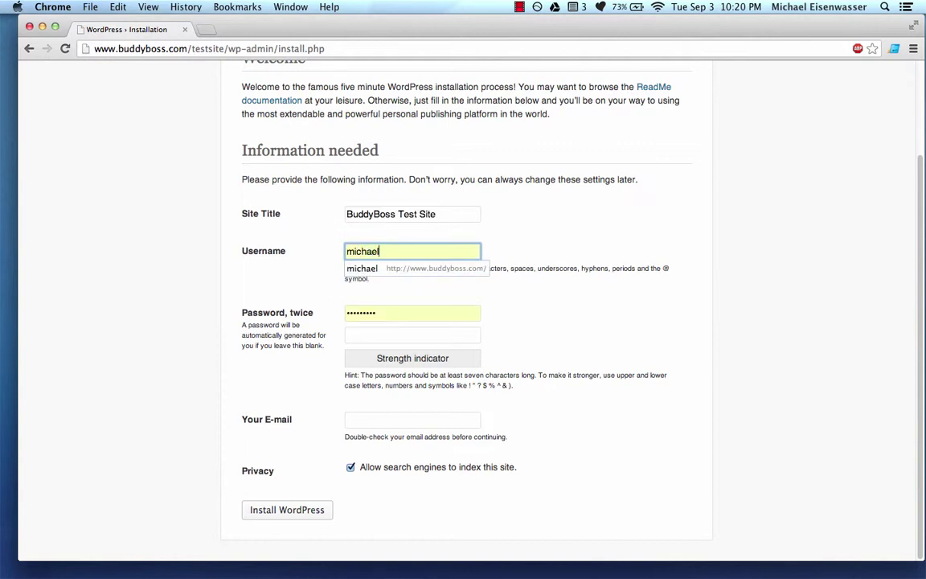
- Enter the administrator password in both password fields and fill in the administrator's e-mail address
{"action": "key", "text": "Tab"}
{"action": "type", "text": "********"}
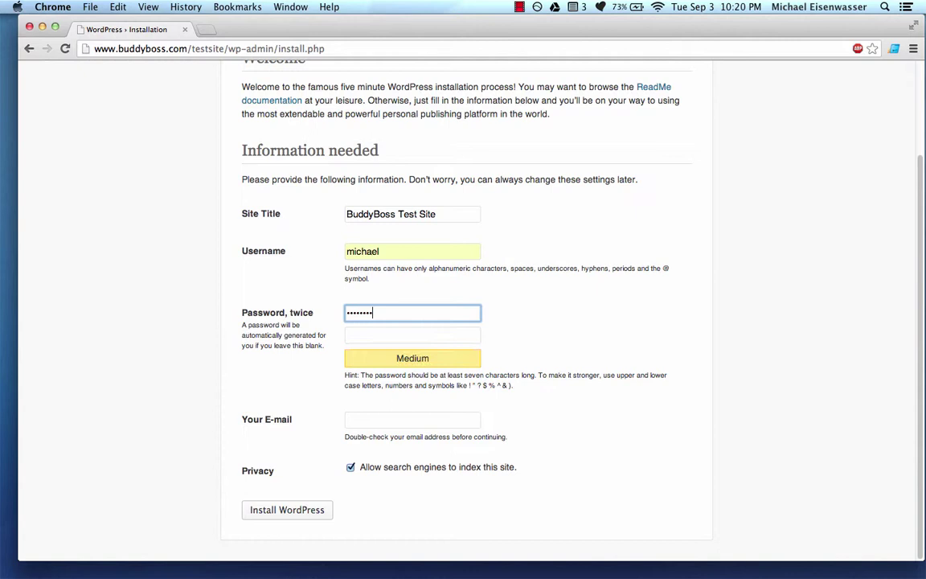
{"action": "type", "text": "*"}
{"action": "key", "text": "Tab"}
{"action": "type", "text": "*******"}
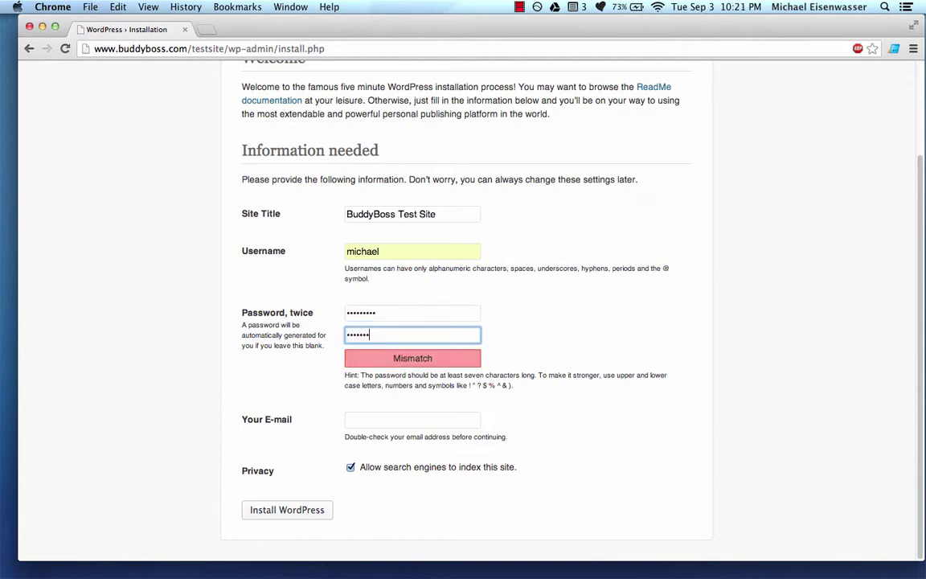
{"action": "type", "text": "**"}
{"action": "left_click", "coordinate": [378, 418]}
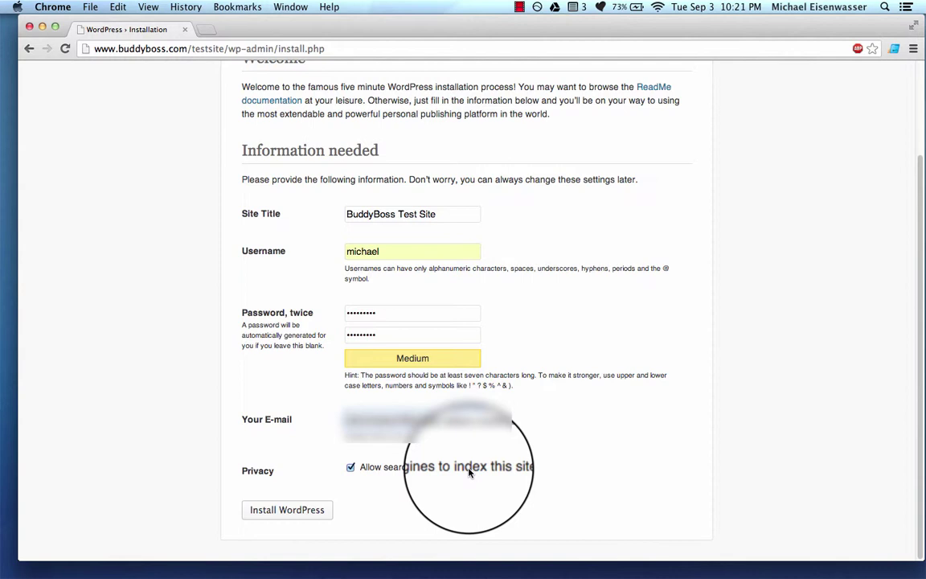
- Disallow search engines from indexing the site and run the WordPress installation
{"action": "left_click", "coordinate": [350, 467]}
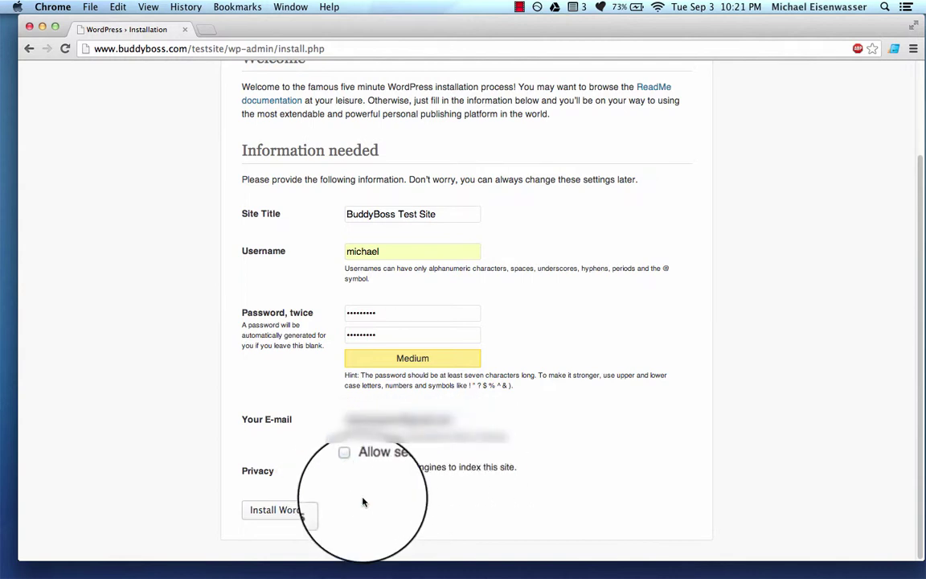
{"action": "left_click", "coordinate": [269, 513]}
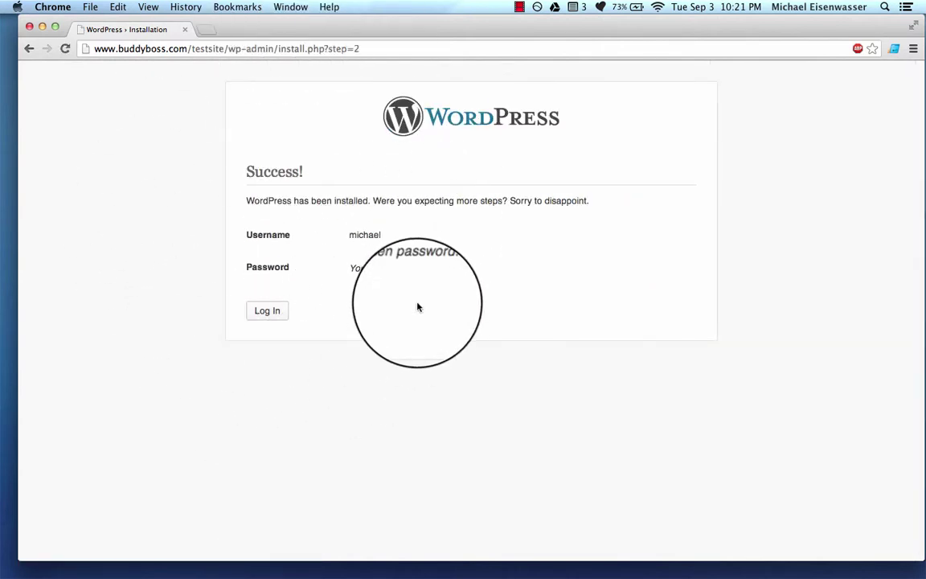
- Log in to the new WordPress site with the prefilled administrator account, keeping Remember Me enabled
{"action": "left_click", "coordinate": [276, 312]}
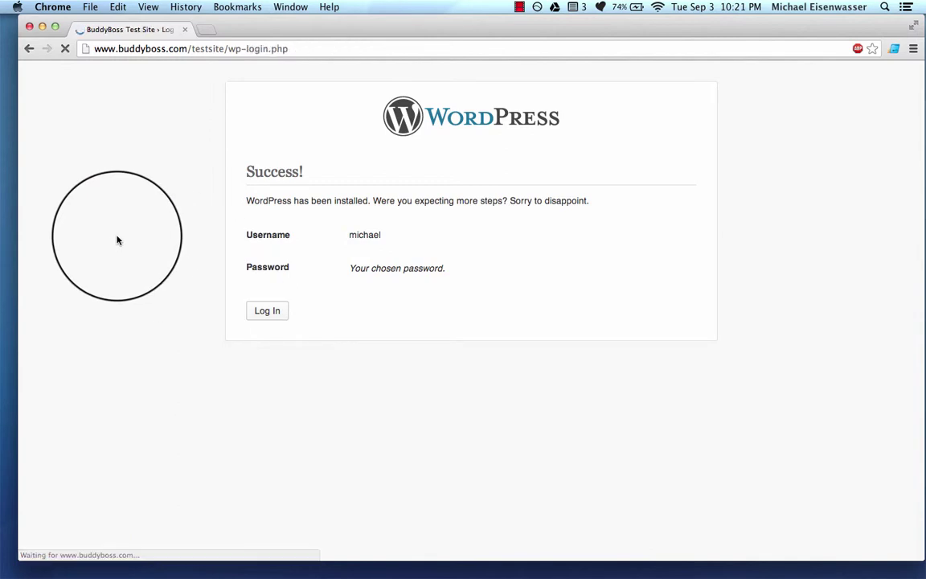
{"action": "left_click", "coordinate": [422, 305]}
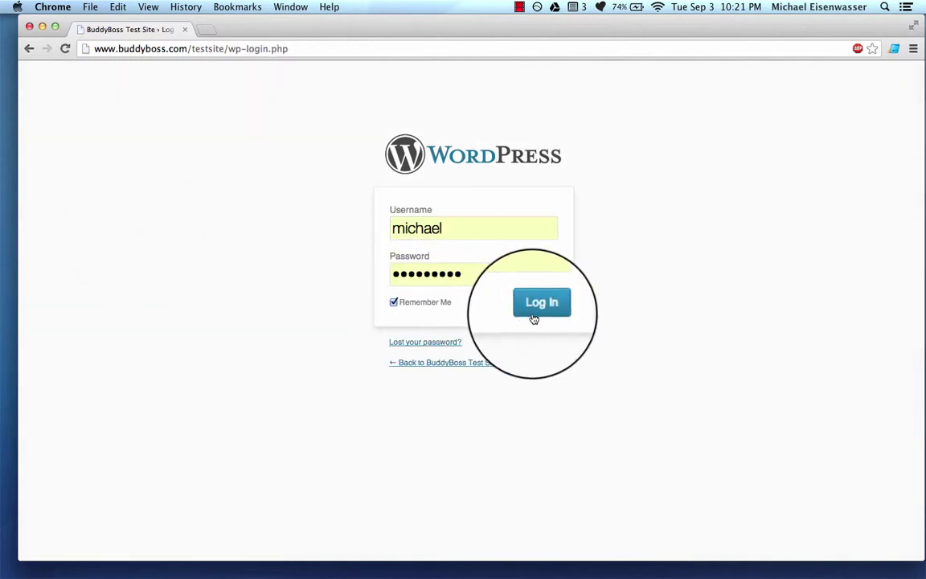
{"action": "left_click", "coordinate": [534, 312]}
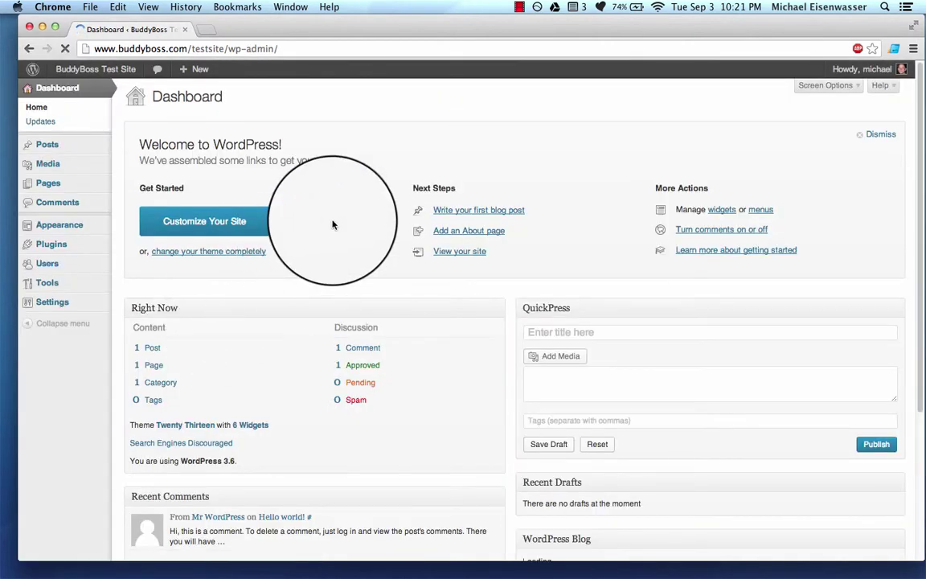
- Open the front end of BuddyBoss Test Site in a new browser tab and look over its home page
{"action": "mouse_move", "coordinate": [82, 69]}
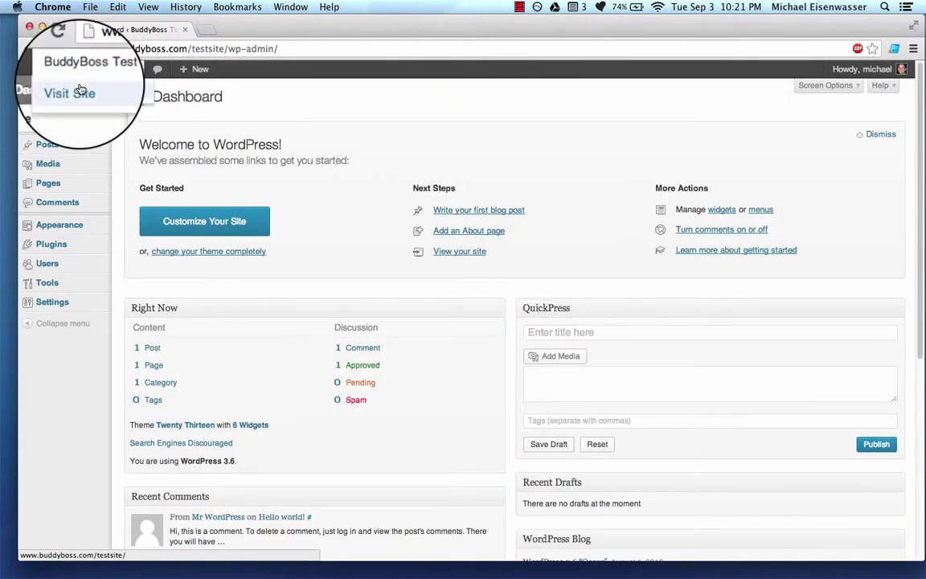
{"action": "left_click", "coordinate": [77, 87], "text": "super"}
{"action": "left_click", "coordinate": [258, 33]}
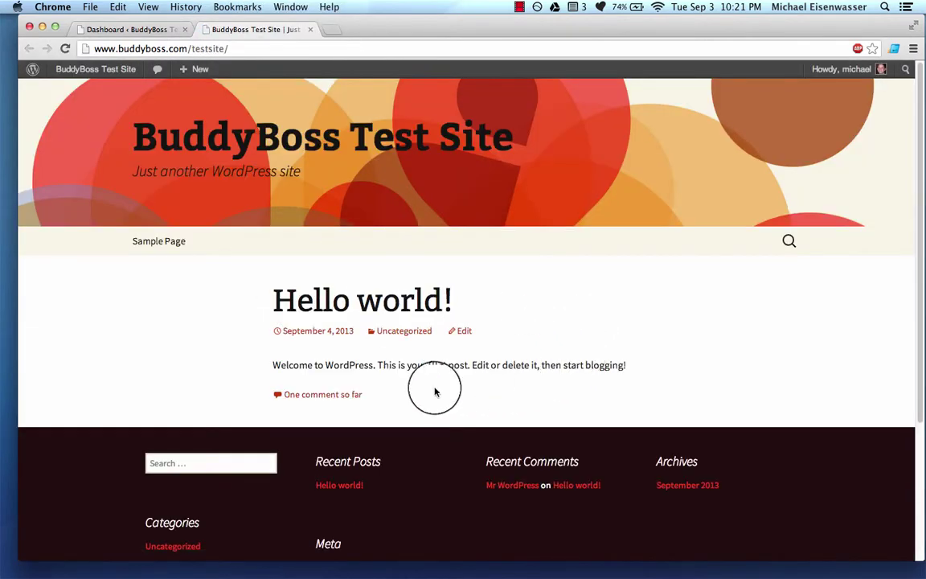
{"action": "scroll", "coordinate": [409, 394], "scroll_direction": "down", "scroll_amount": 3}
{"action": "scroll", "coordinate": [409, 395], "scroll_direction": "up", "scroll_amount": 3}
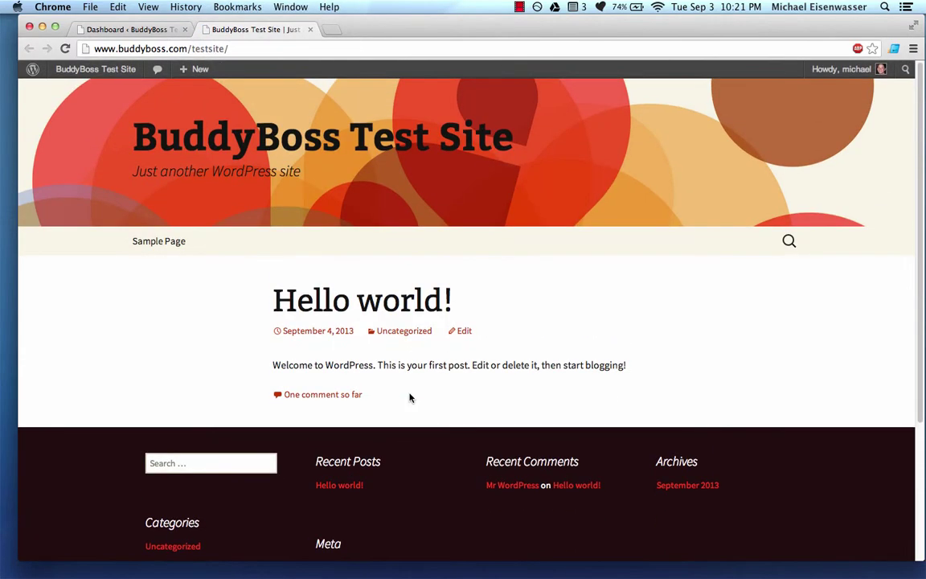